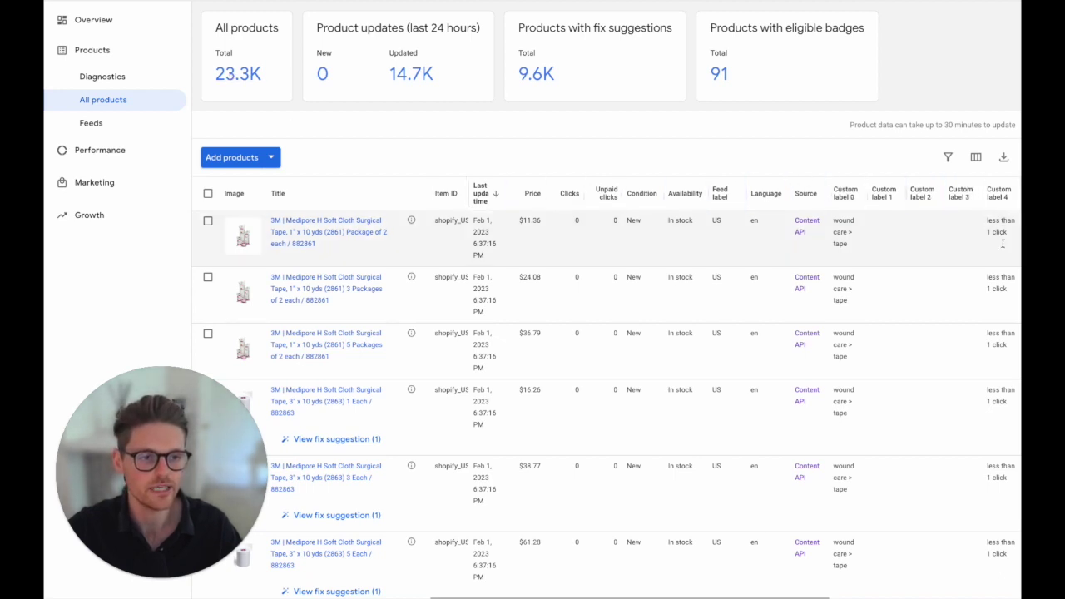
# Sort the Merchant Center products by Custom label 4, checking the Clicks sort, and download the filtered list
pyautogui.click(1003, 193)
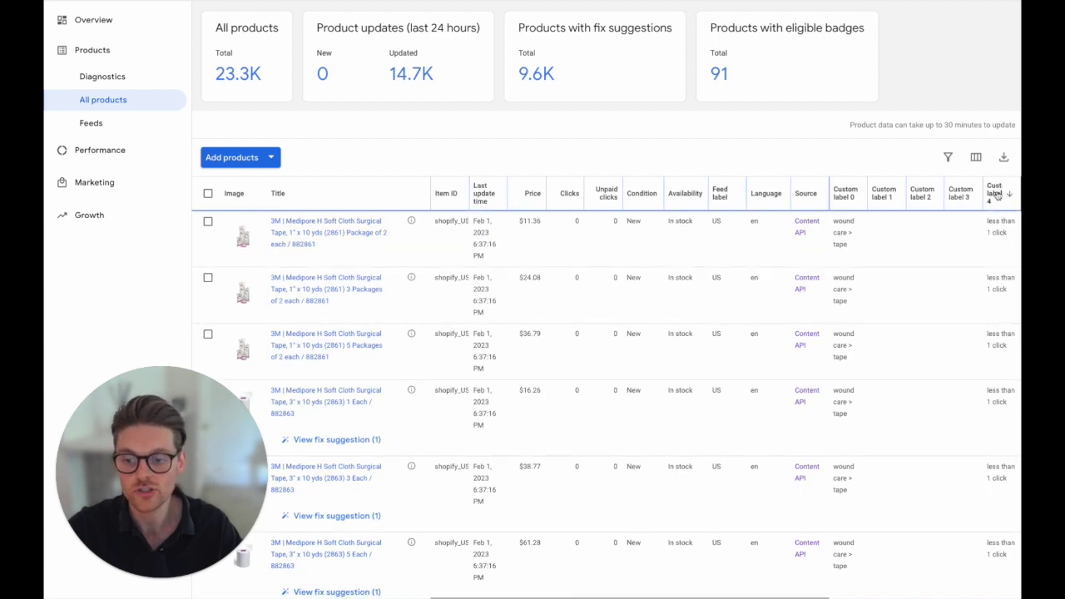
pyautogui.click(572, 193)
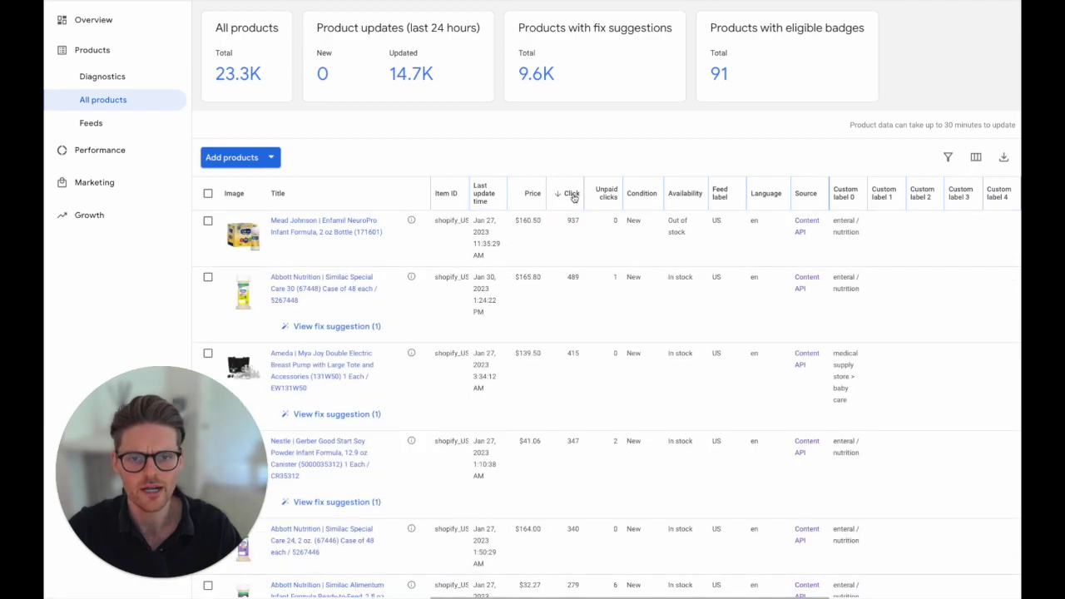
pyautogui.scroll(-20, 575, 200)
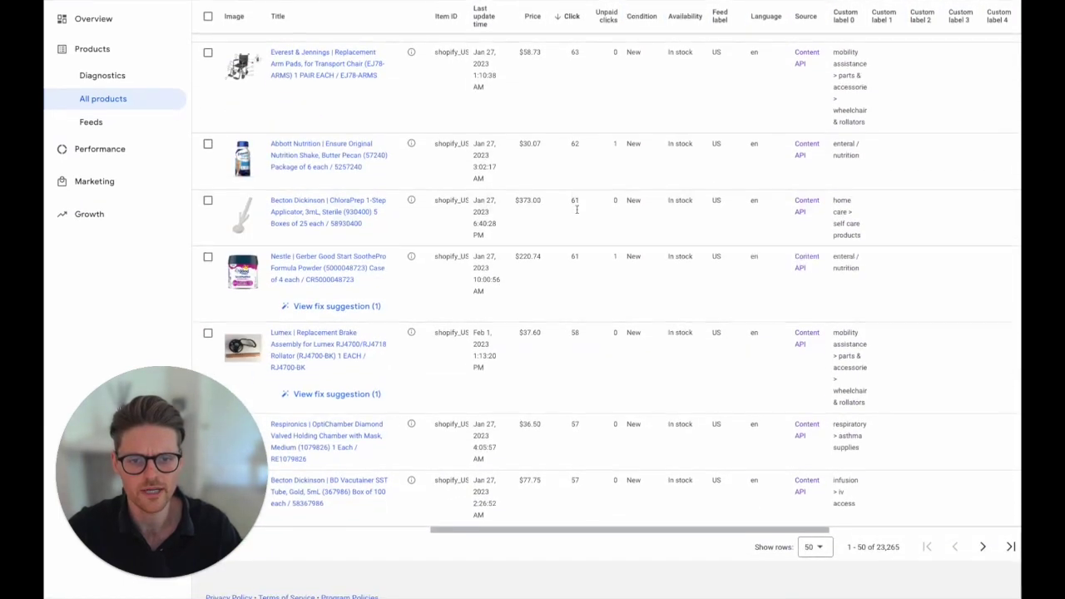
pyautogui.scroll(20, 577, 209)
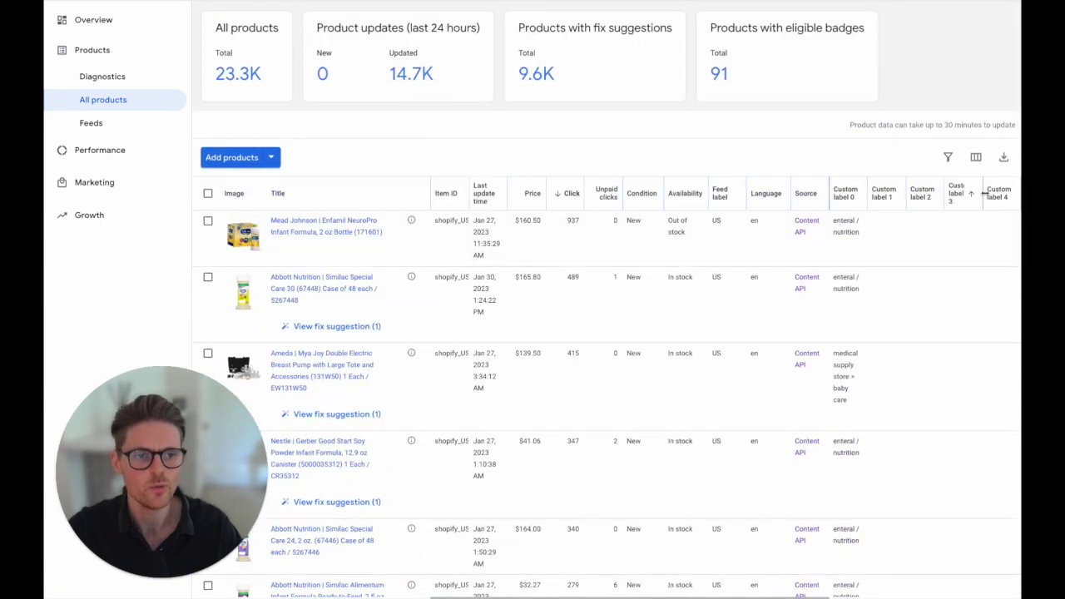
pyautogui.click(995, 193)
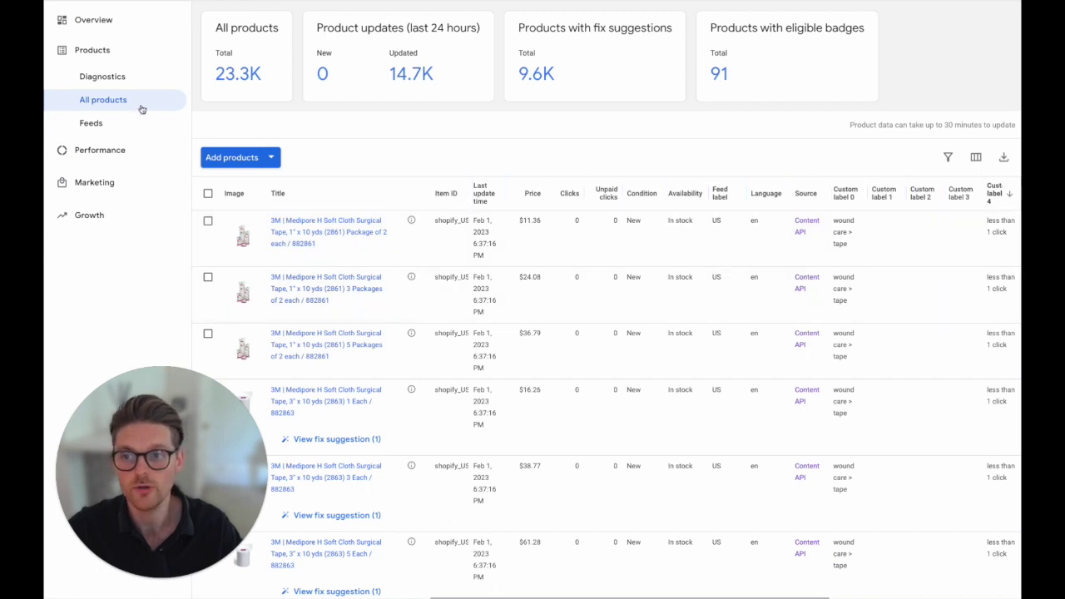
pyautogui.click(1004, 157)
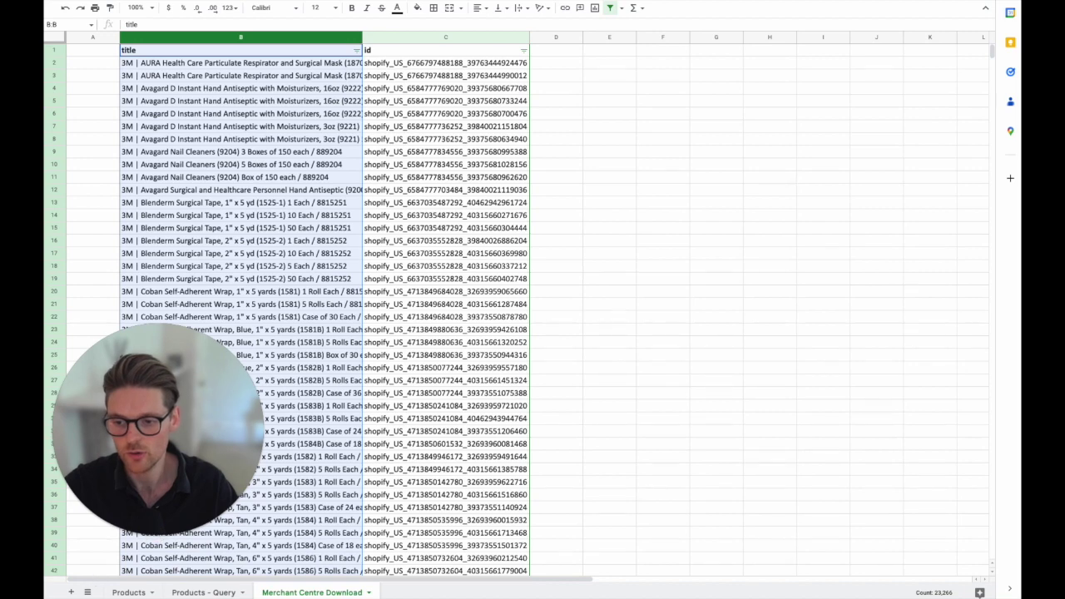
# Browse the Products, Products - Query and Merchant Centre Download tabs, then switch to the products CSV in Excel
pyautogui.click(129, 588)
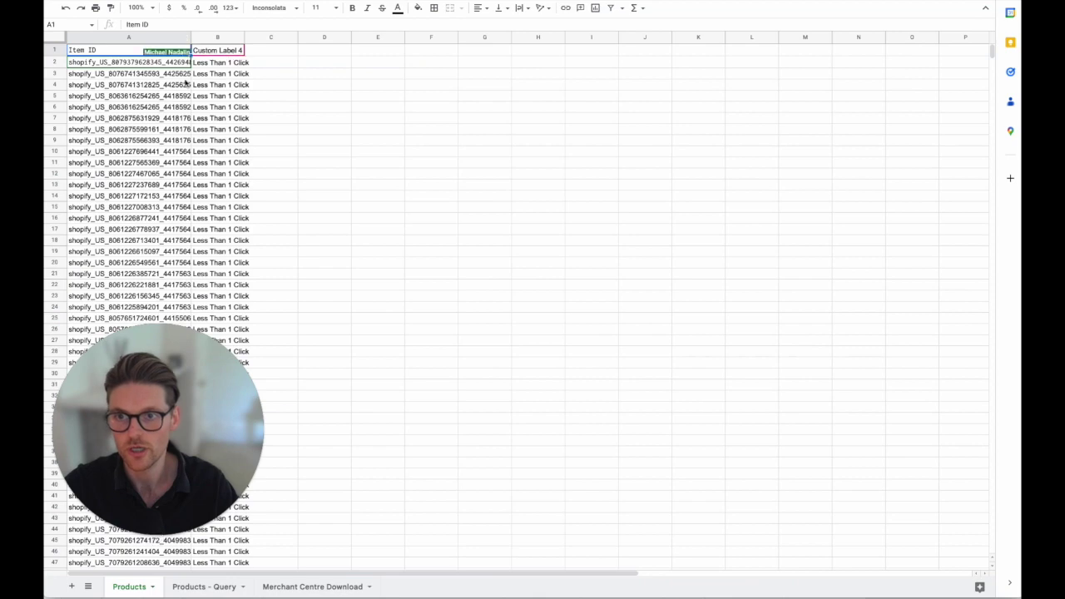
pyautogui.click(223, 589)
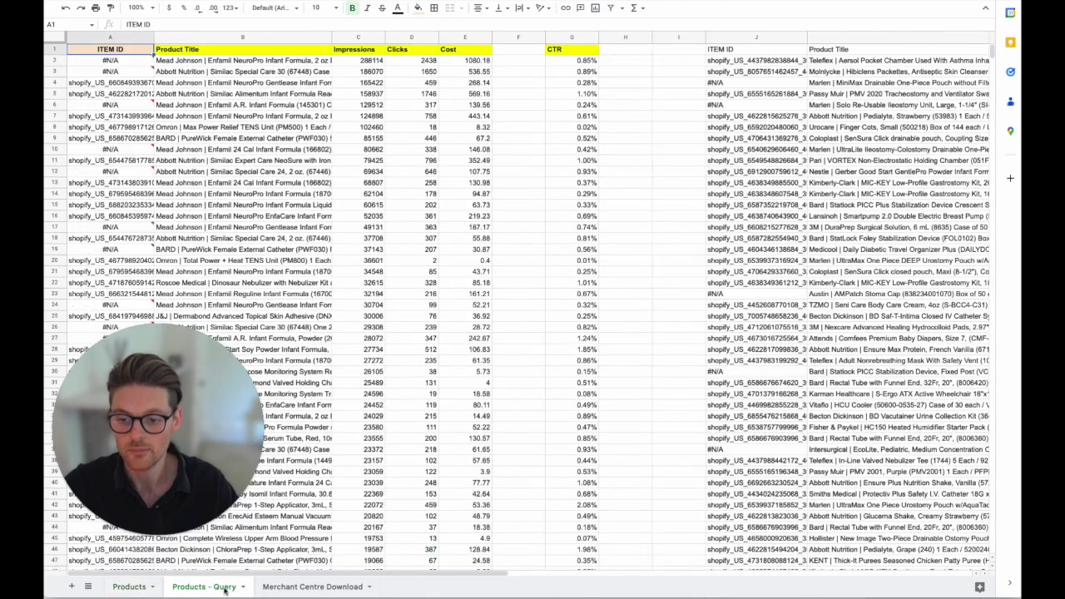
pyautogui.click(316, 589)
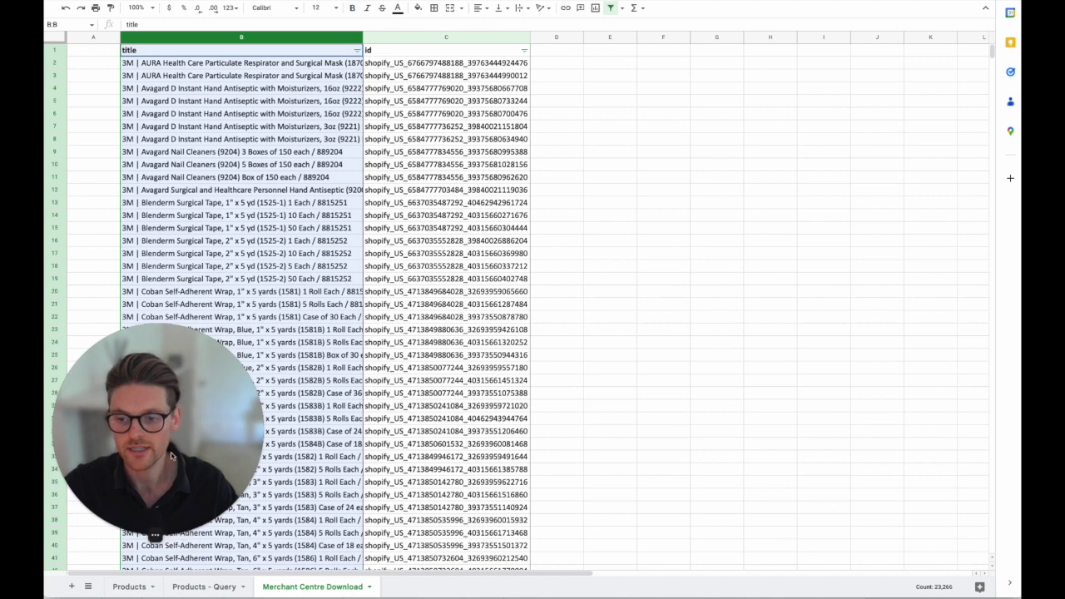
pyautogui.moveTo(172, 456); pyautogui.dragTo(168, 492)
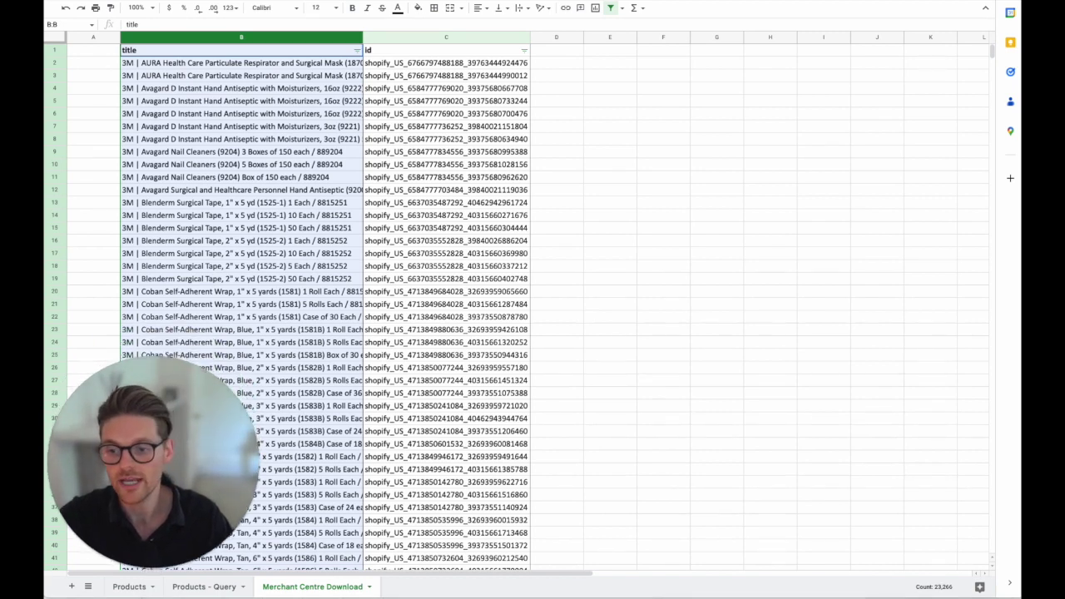
pyautogui.press('super+Tab')
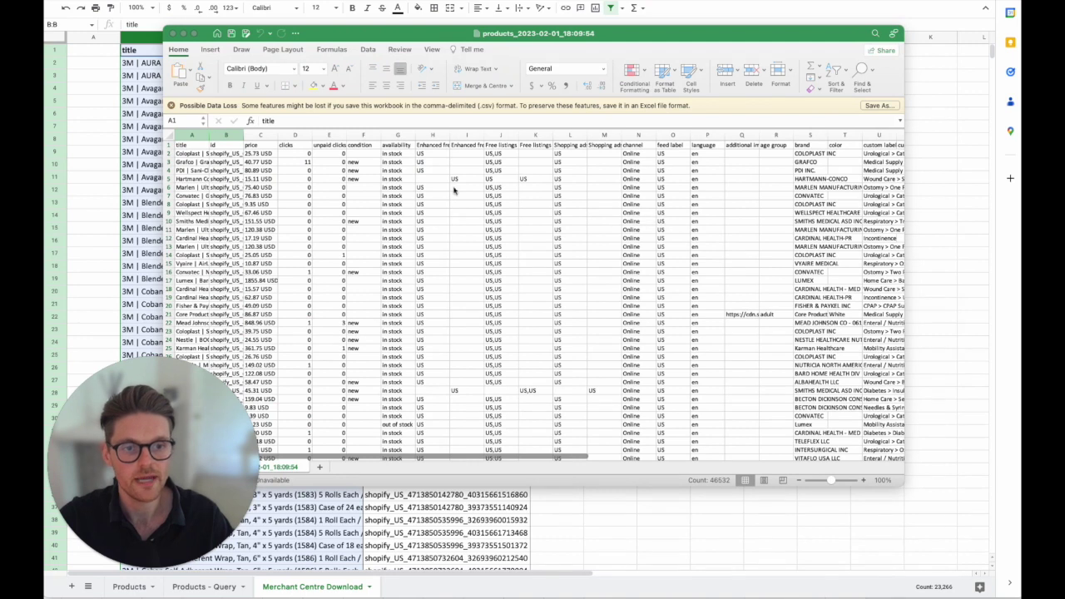
# Select the title and id columns in the Excel CSV, then close the CSV window
pyautogui.moveTo(193, 136); pyautogui.dragTo(226, 135)
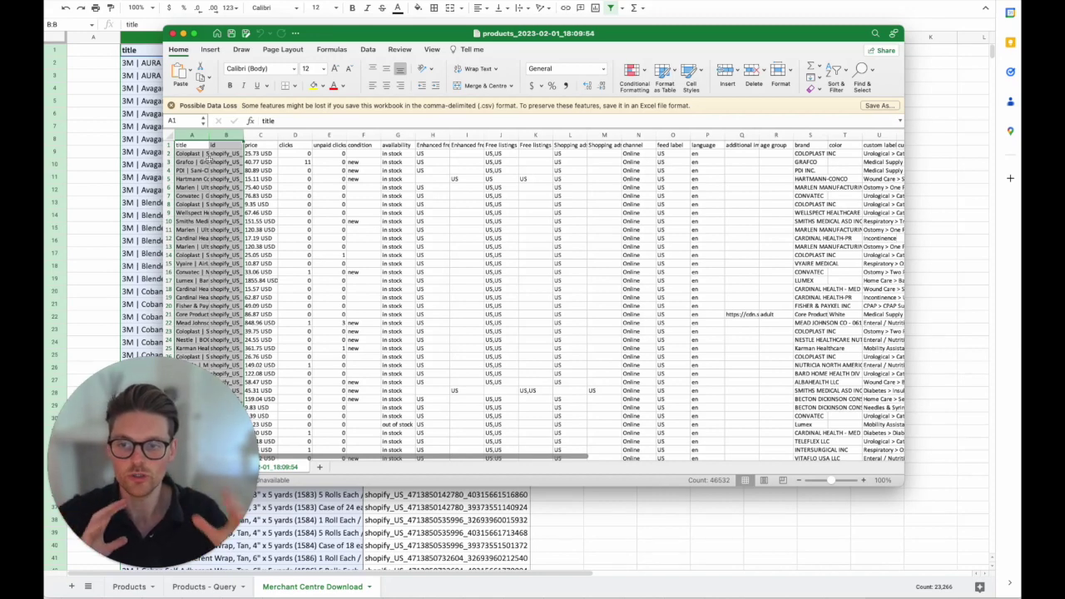
pyautogui.click(196, 146)
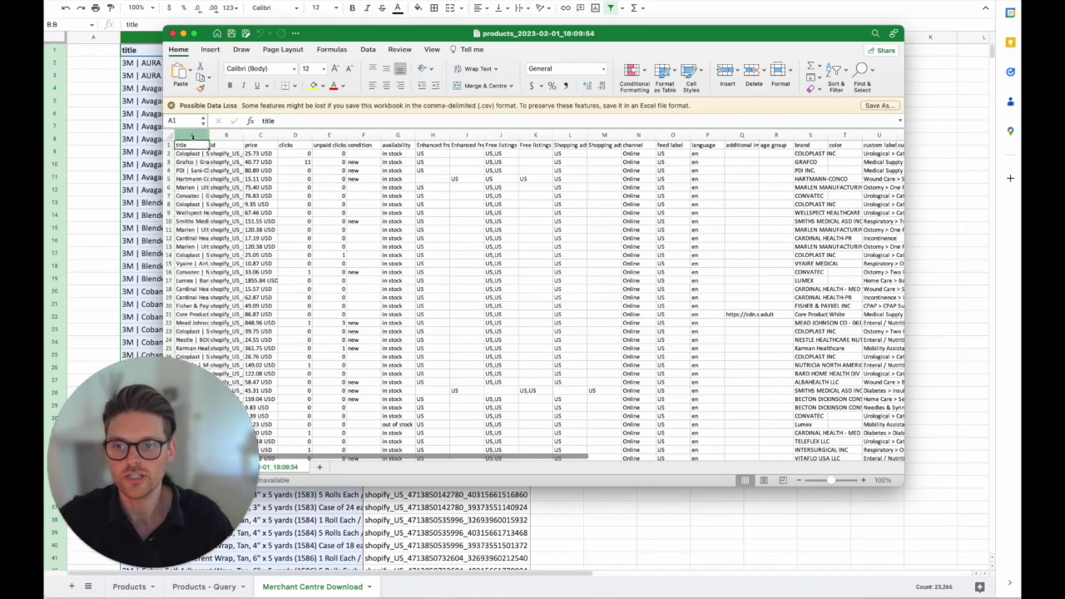
pyautogui.click(173, 33)
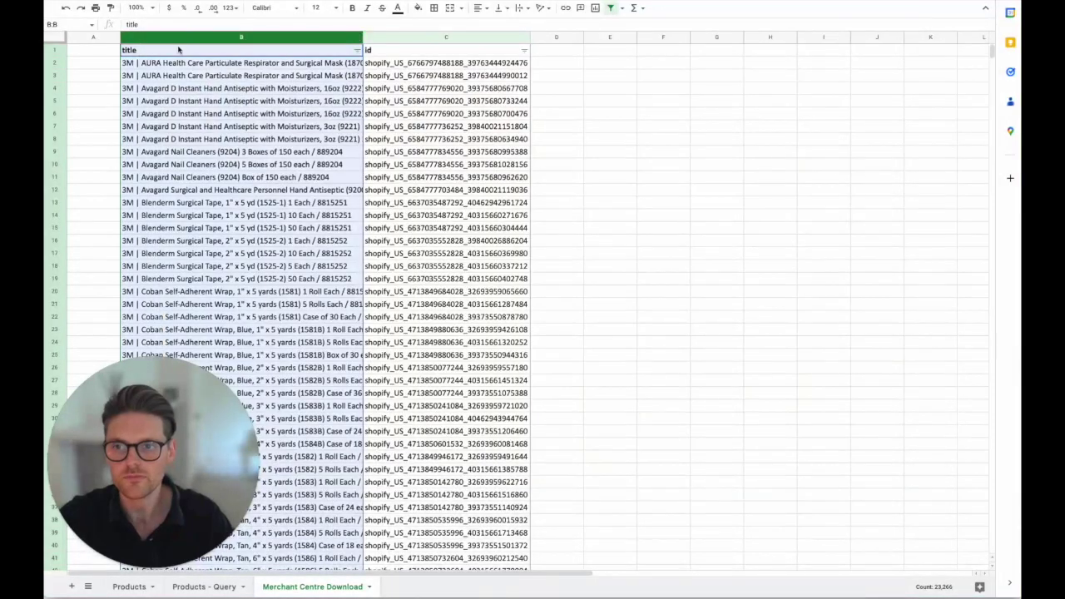
# Check the id and title columns, then go to Products - Query and narrow the ITEM ID column
pyautogui.click(412, 37)
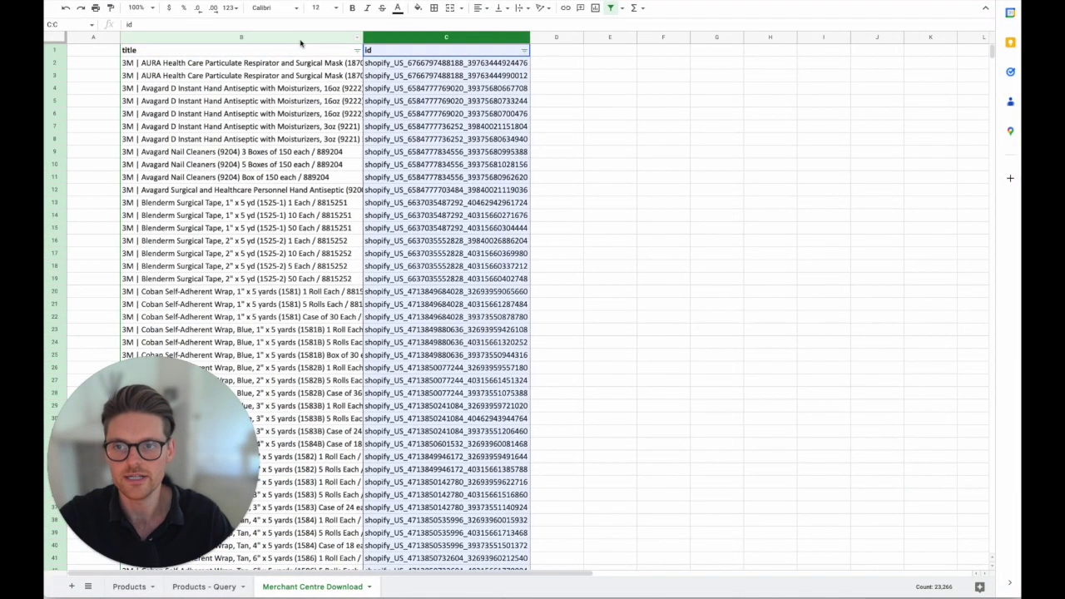
pyautogui.click(302, 39)
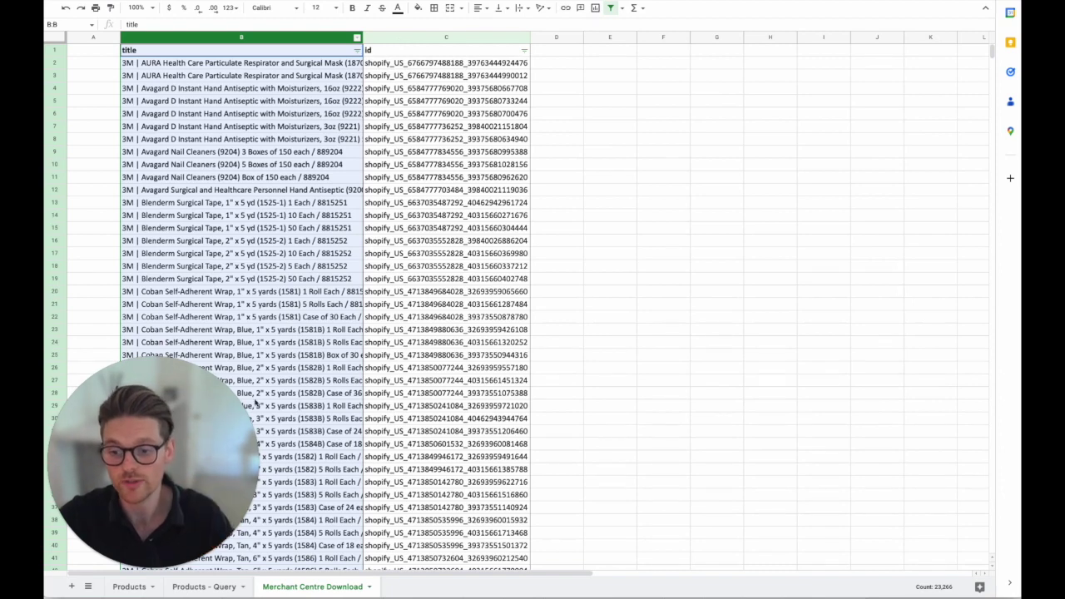
pyautogui.click(204, 587)
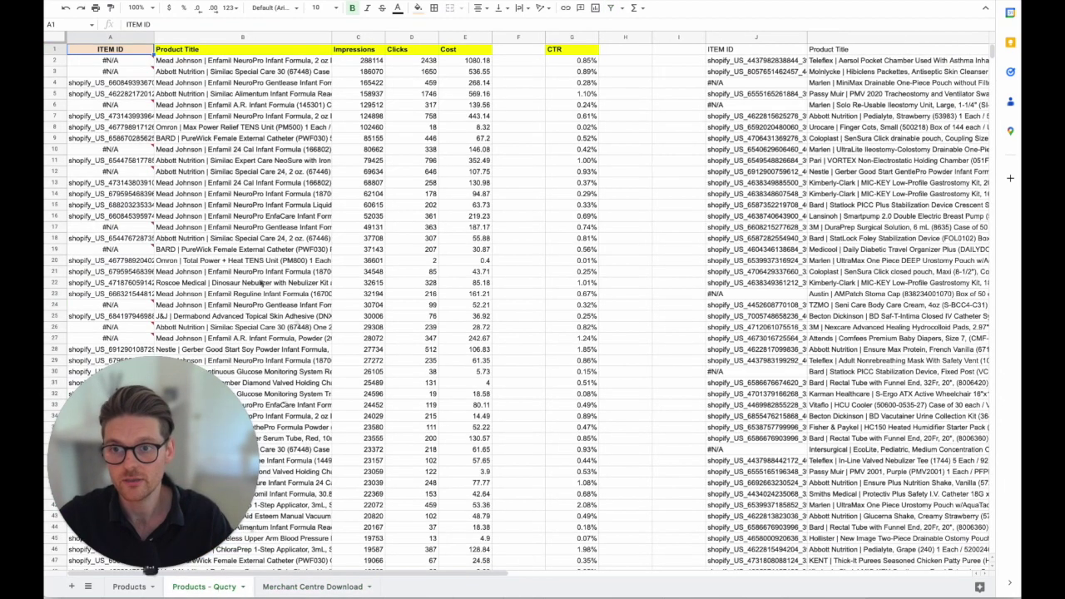
pyautogui.click(190, 50)
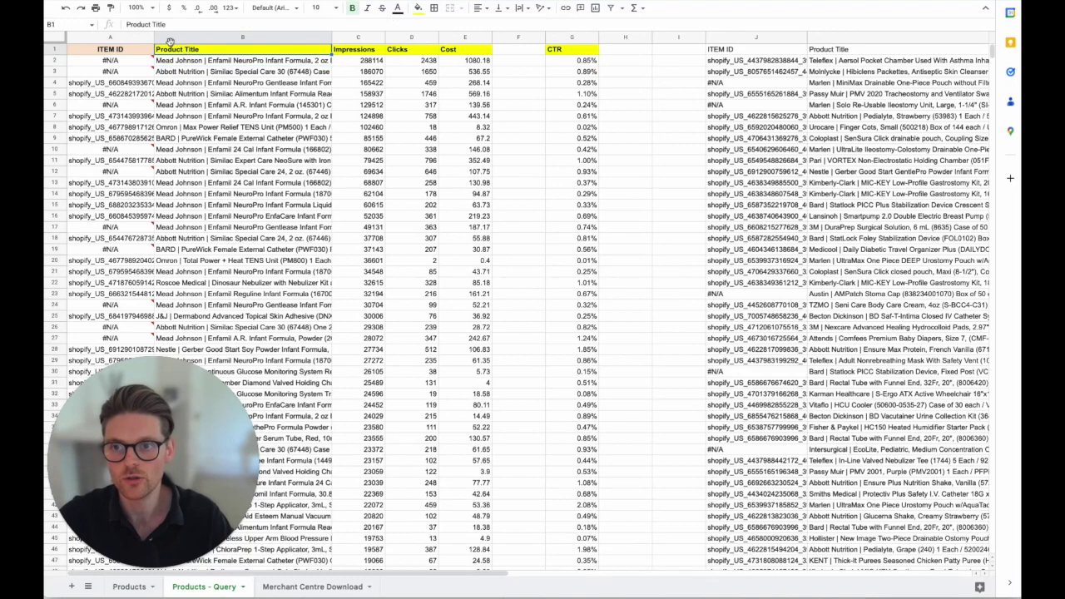
pyautogui.moveTo(154, 37); pyautogui.dragTo(136, 37)
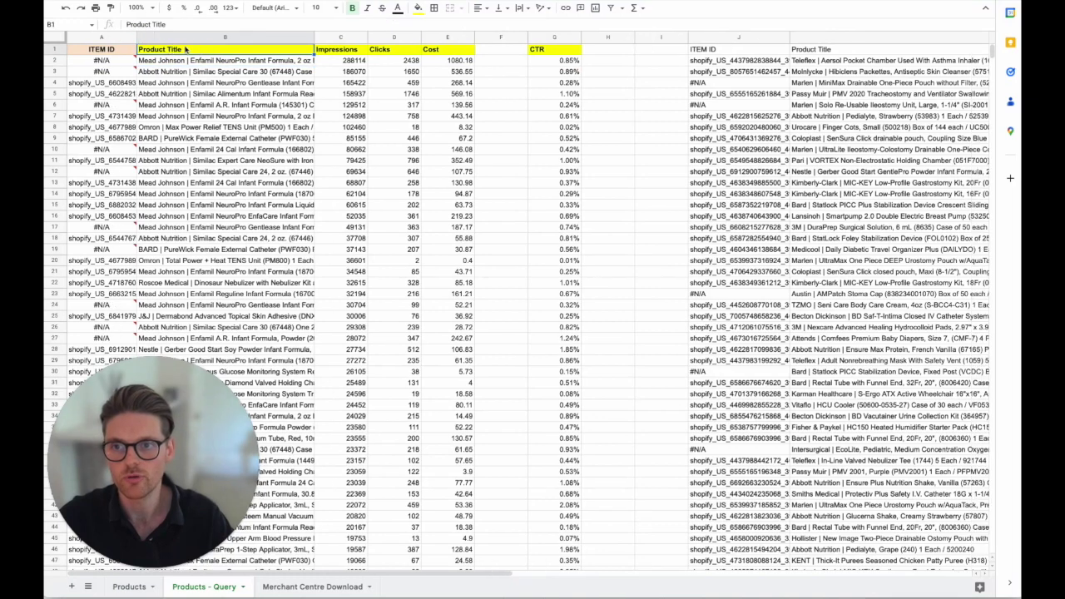
# Review the Impressions, Clicks and Cost headers and the ITEM ID VLOOKUP column
pyautogui.click(333, 50)
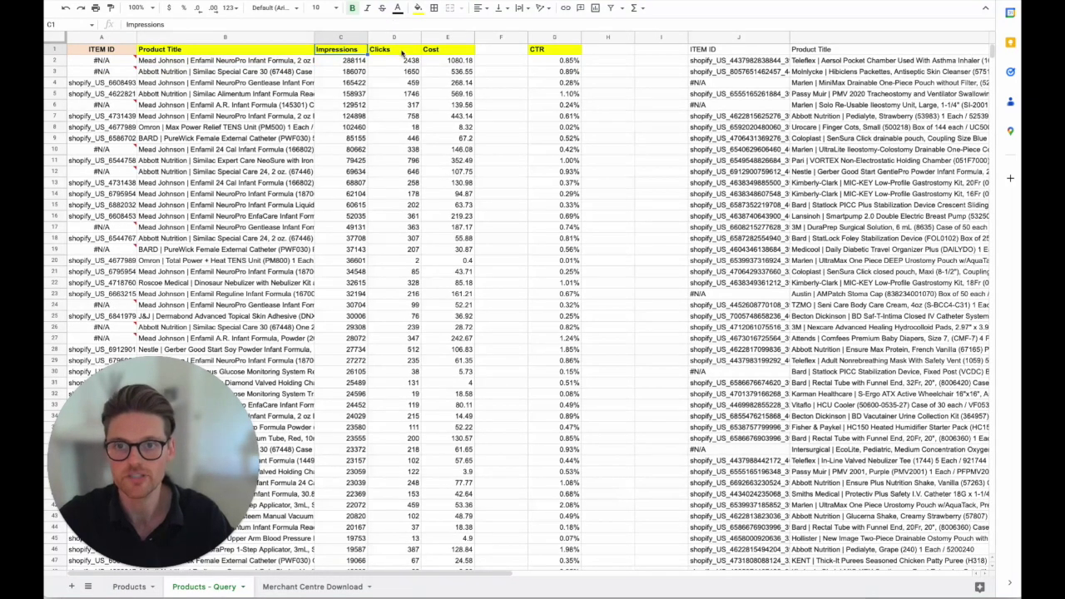
pyautogui.click(391, 50)
pyautogui.click(440, 50)
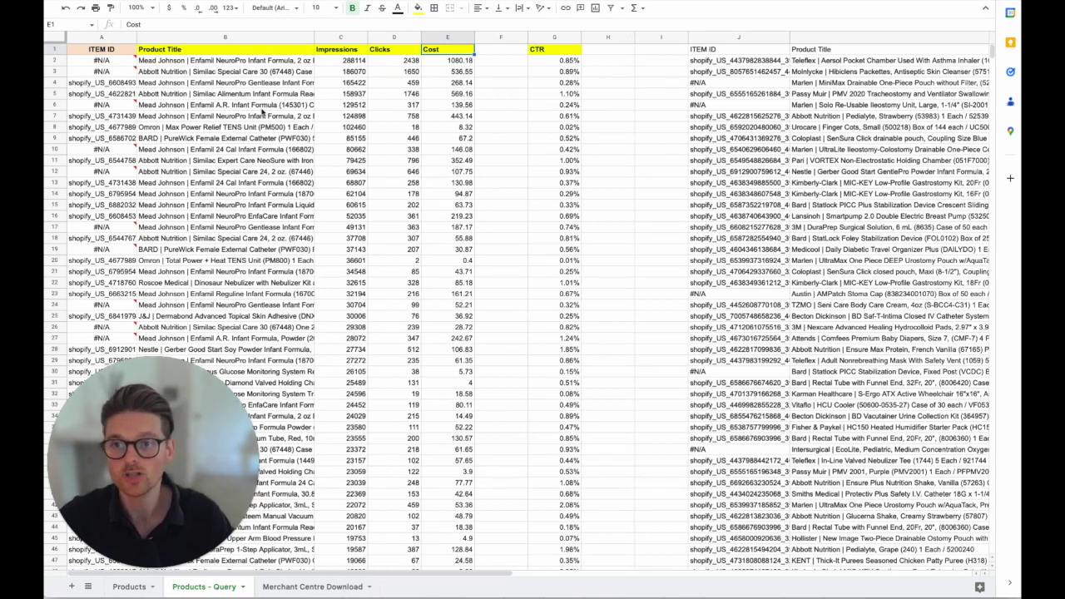
pyautogui.click(97, 38)
pyautogui.moveTo(102, 59)
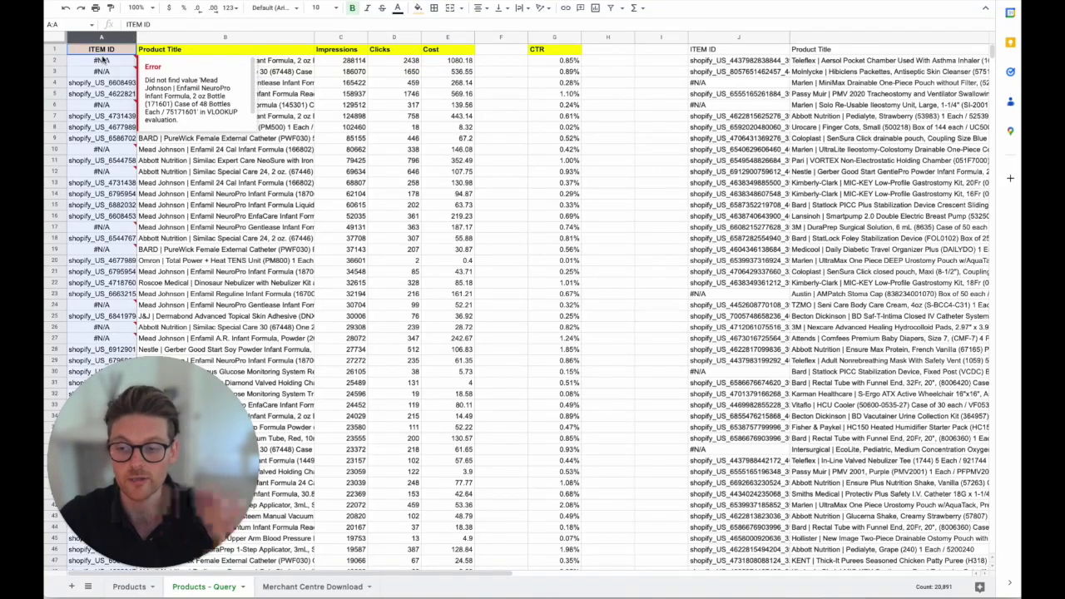
# Inspect product titles in column B, then jump to the last data row and back to the top
pyautogui.click(268, 62)
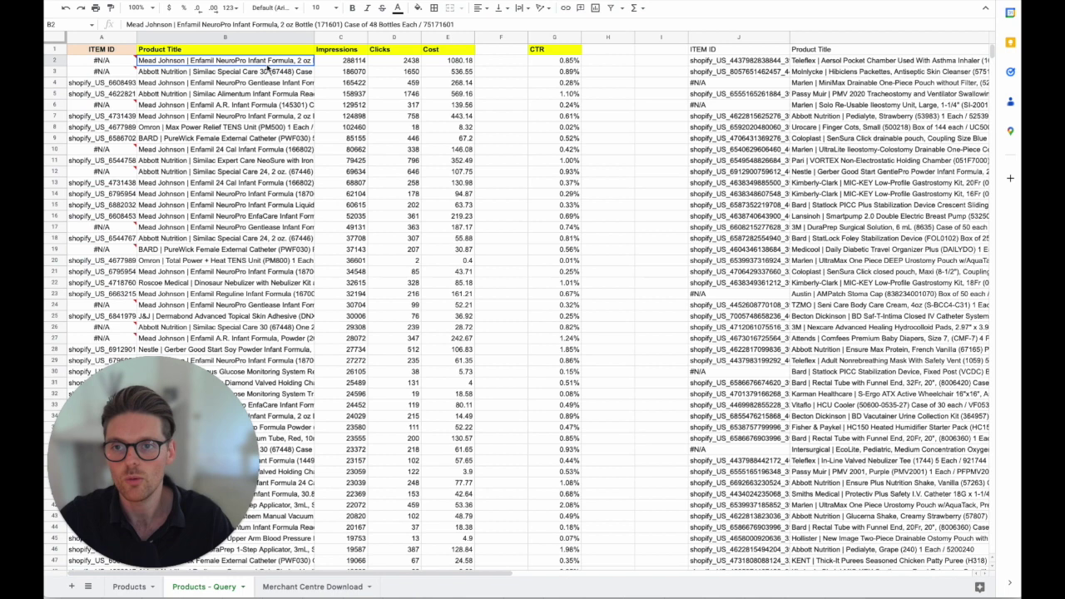
pyautogui.click(270, 118)
pyautogui.click(521, 94)
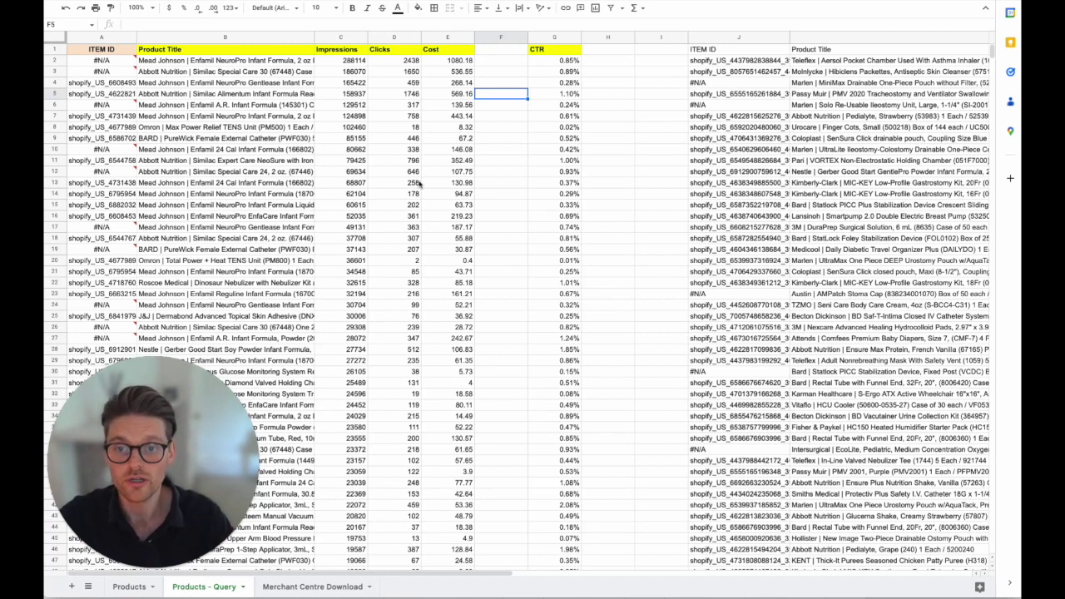
pyautogui.scroll(-10, 422, 215)
pyautogui.hotkey('ctrl', 'Down')
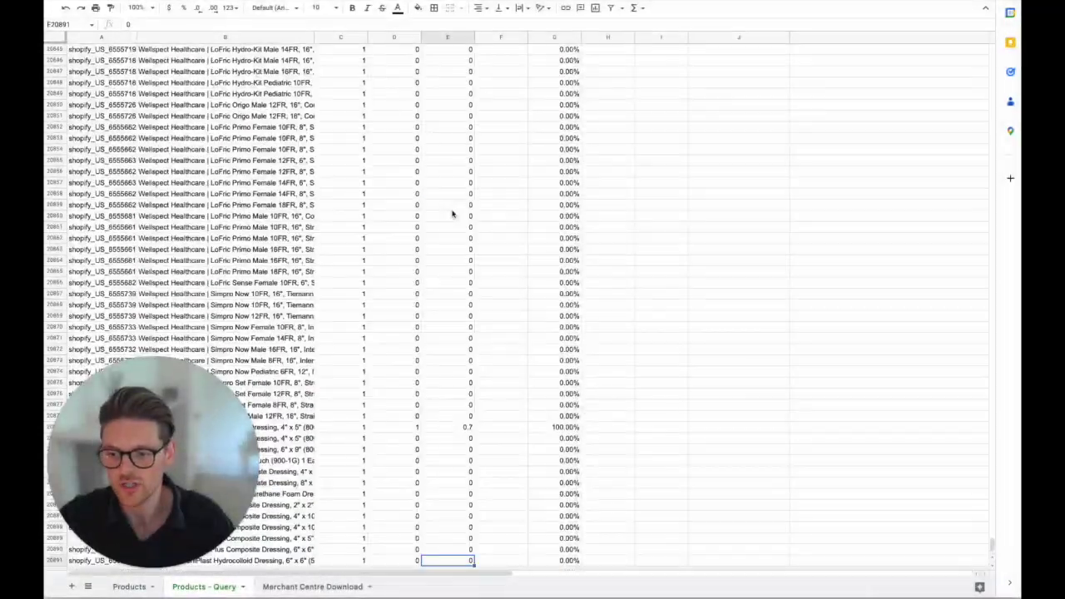
pyautogui.hotkey('ctrl', 'Up')
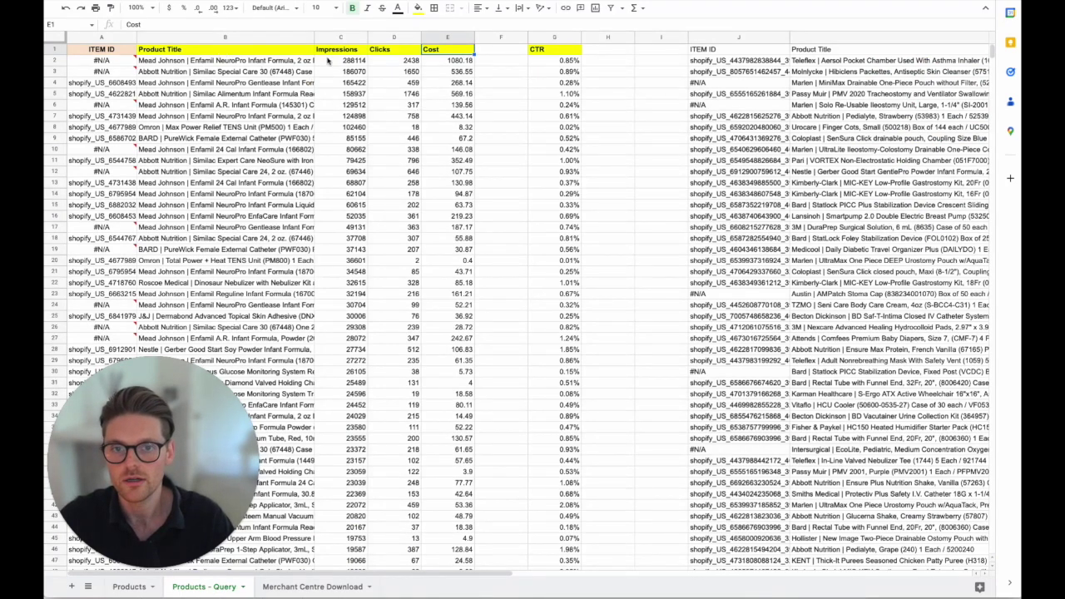
pyautogui.moveTo(119, 64)
pyautogui.click(108, 53)
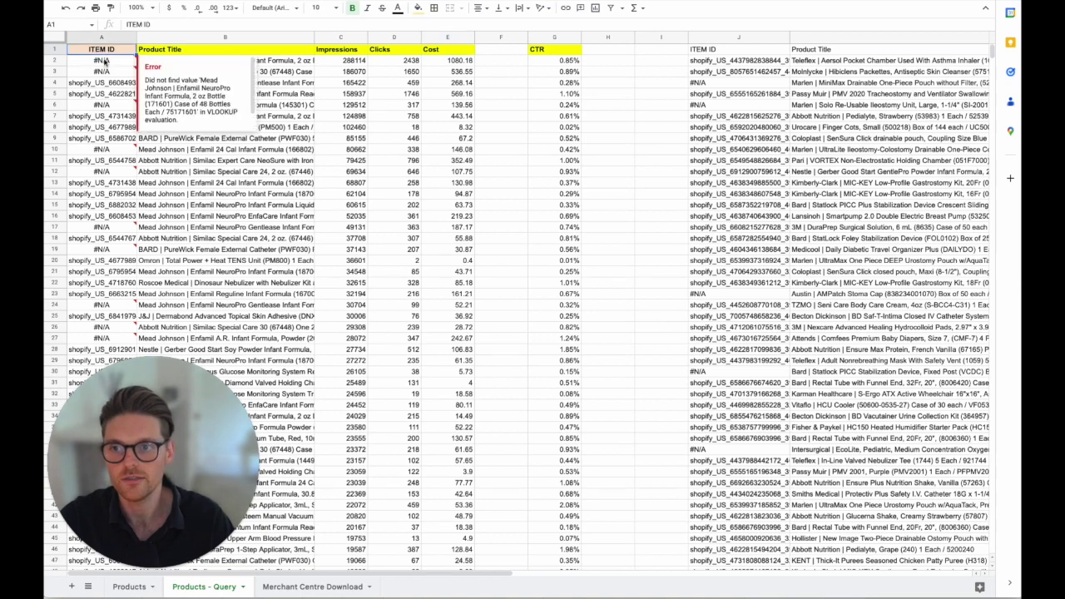
pyautogui.click(106, 63)
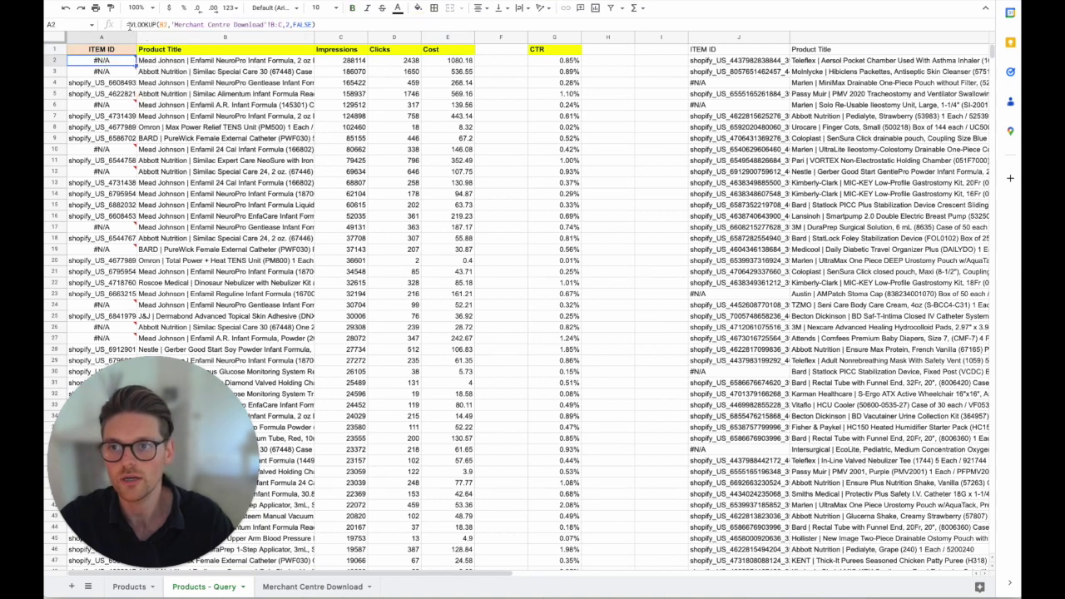
pyautogui.moveTo(129, 25); pyautogui.dragTo(156, 25)
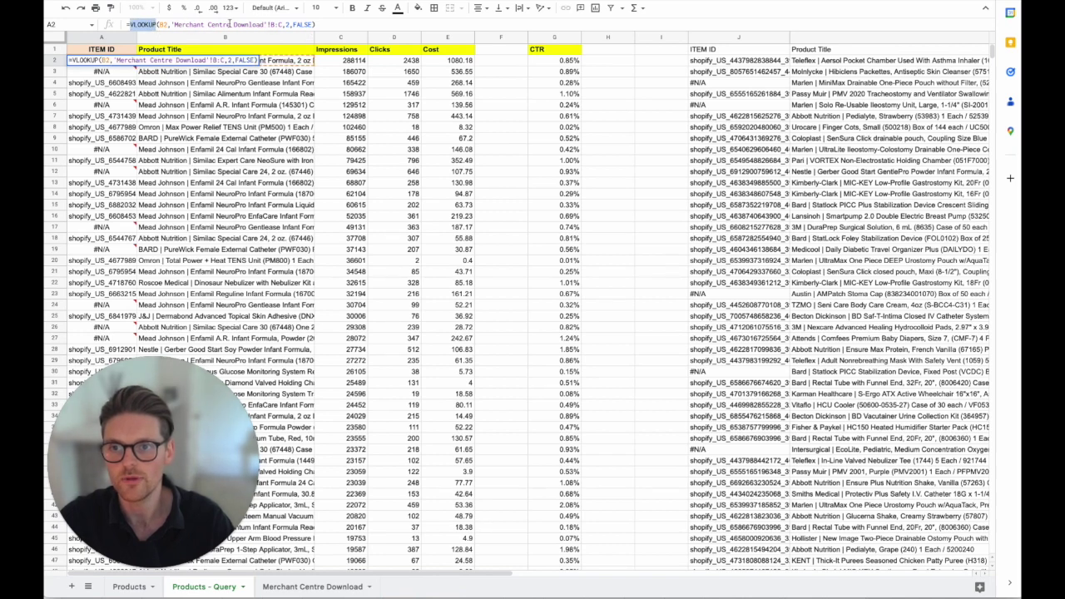
pyautogui.click(304, 587)
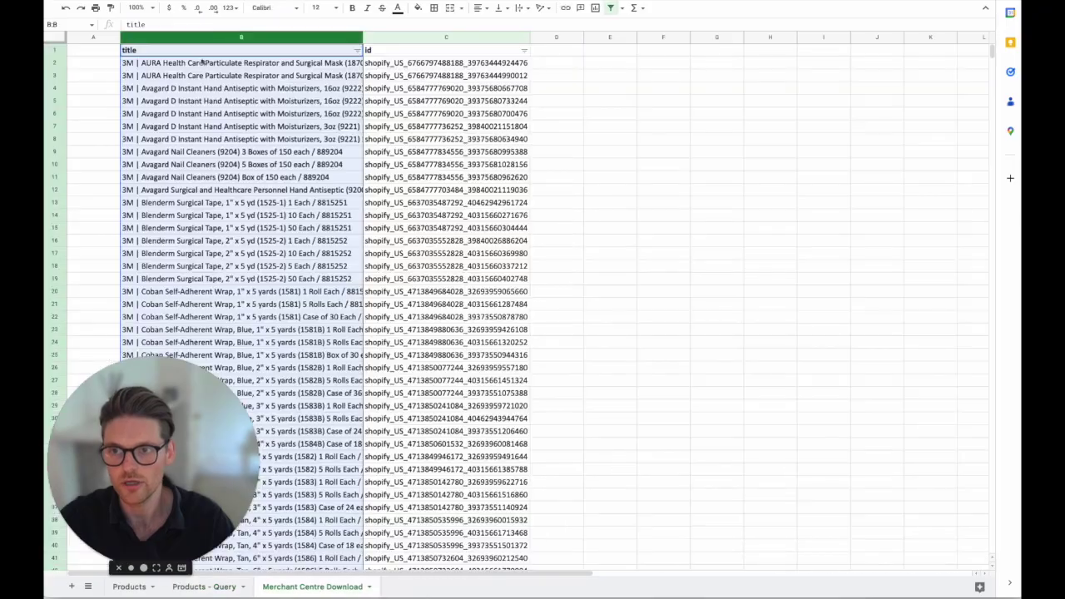
pyautogui.click(204, 587)
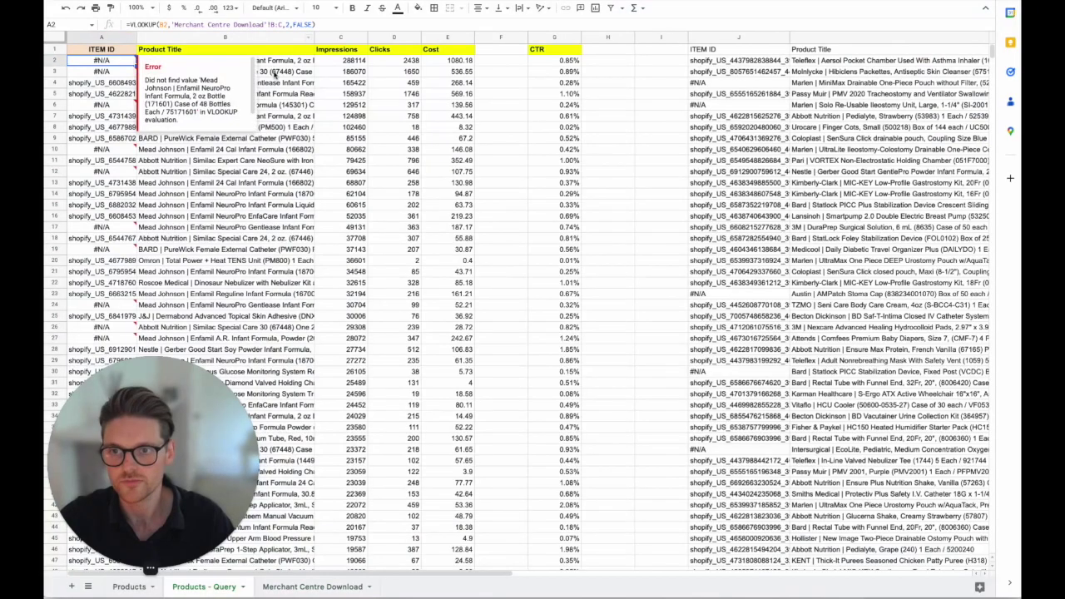
pyautogui.click(295, 587)
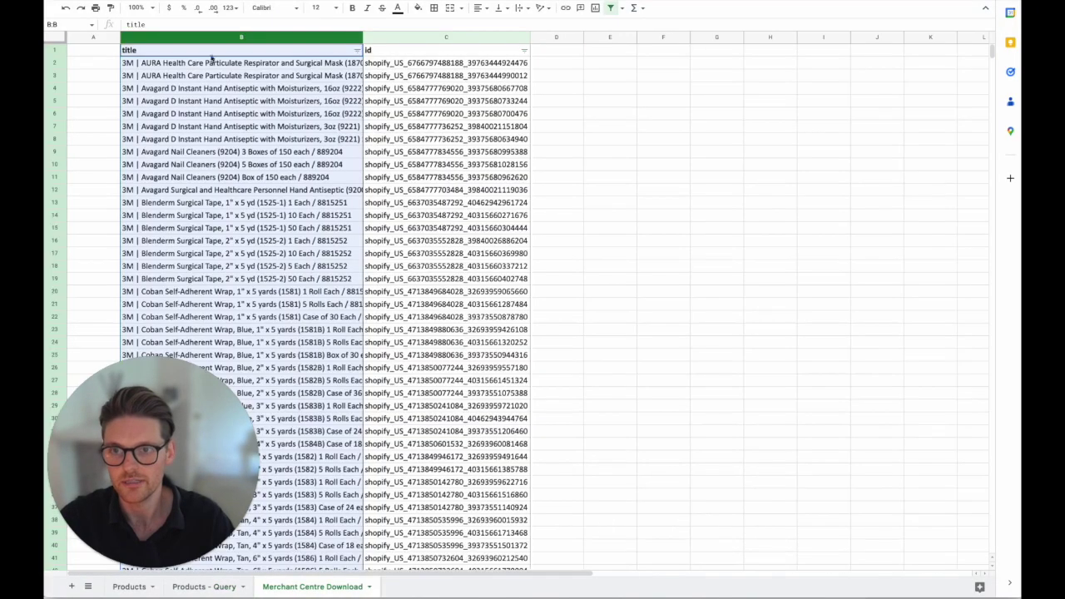
pyautogui.click(408, 63)
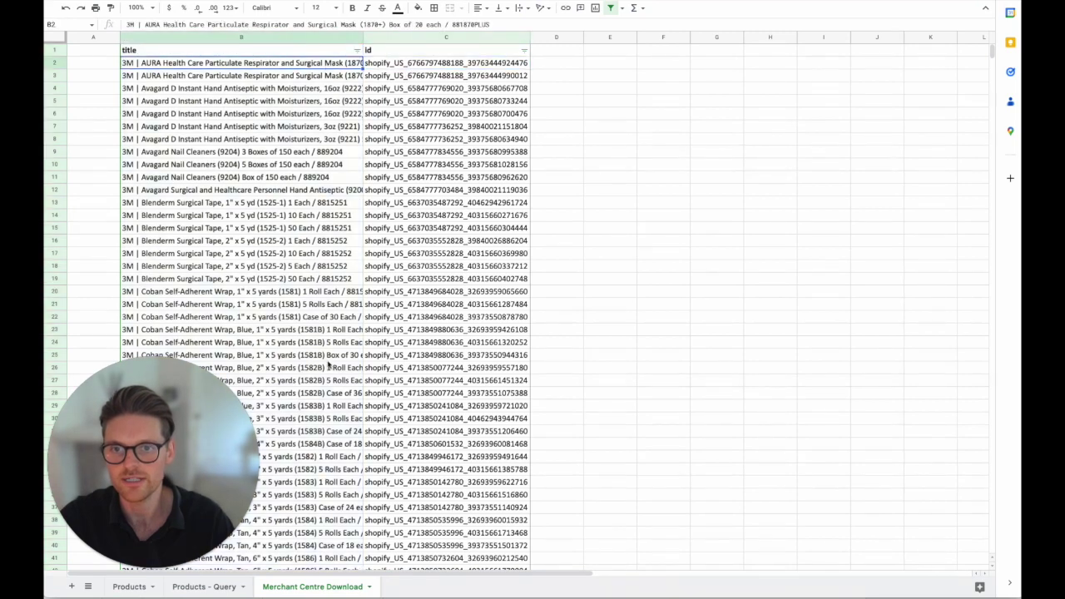
pyautogui.click(204, 586)
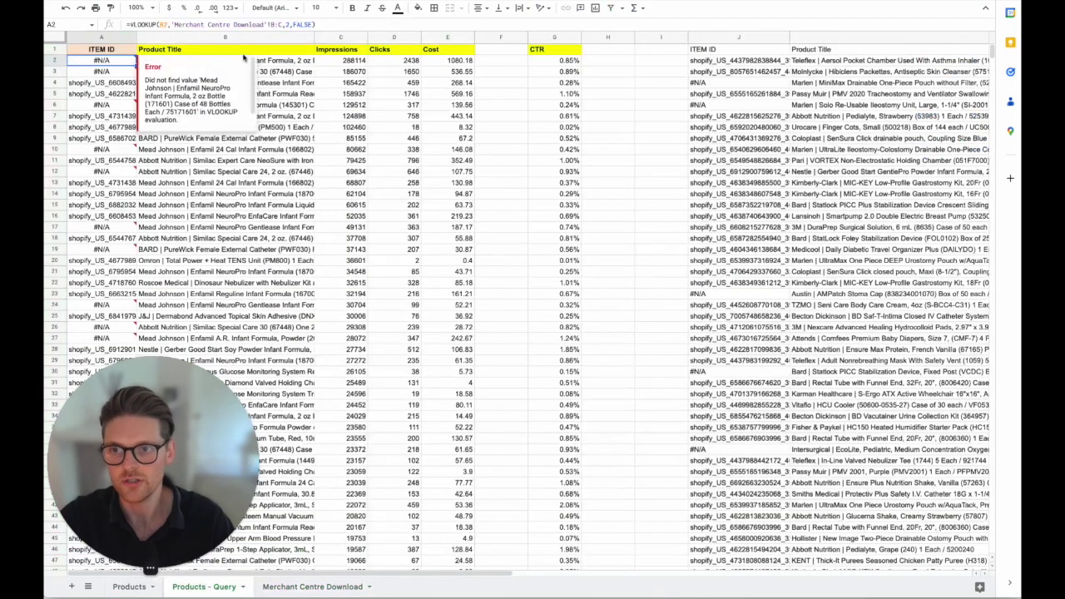
pyautogui.press('Right')
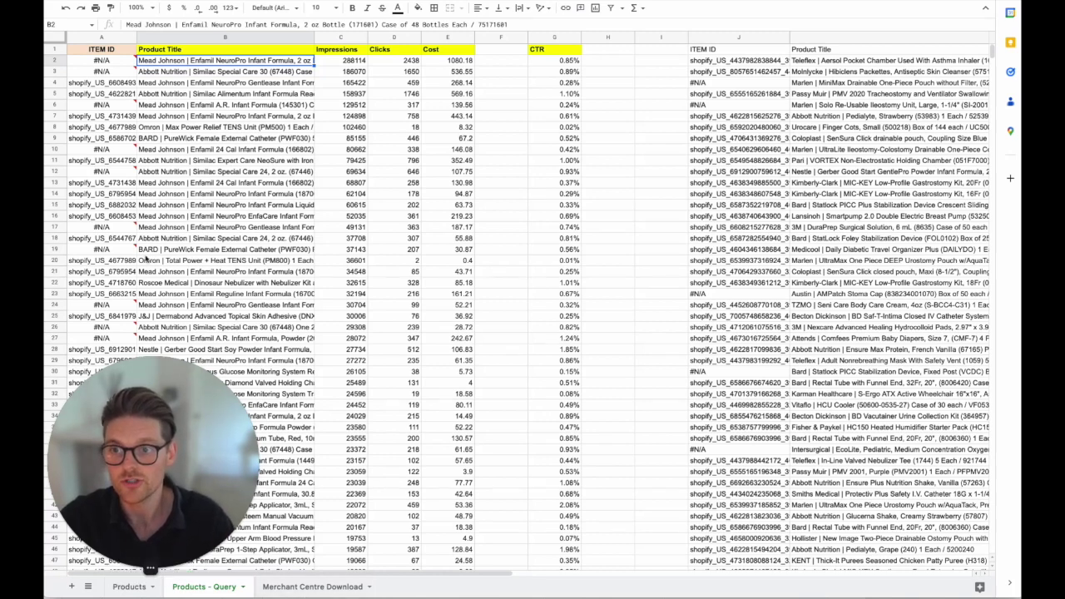
pyautogui.click(125, 60)
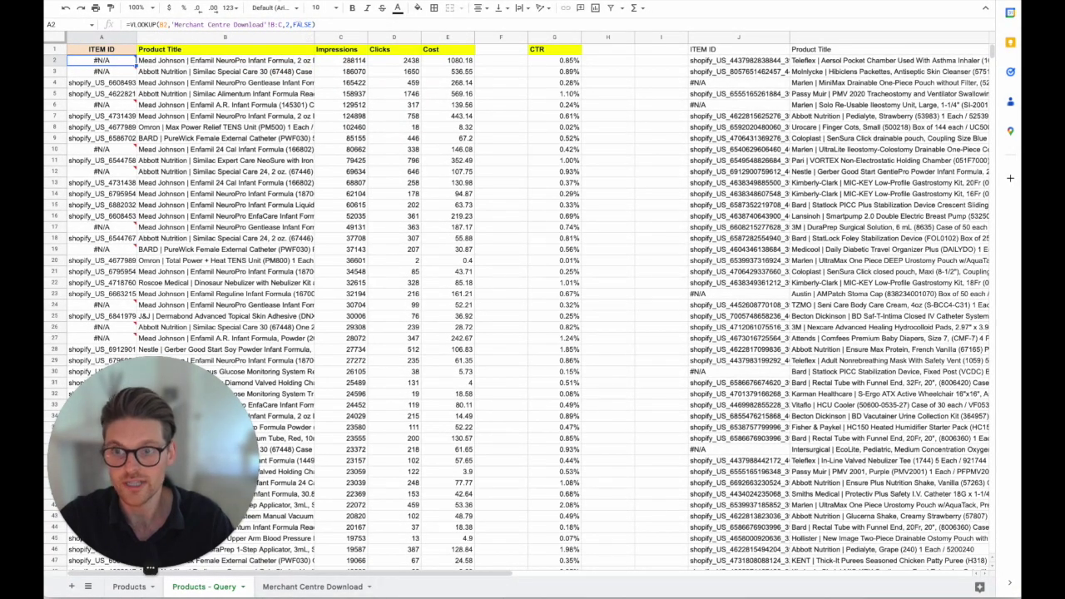
pyautogui.click(313, 586)
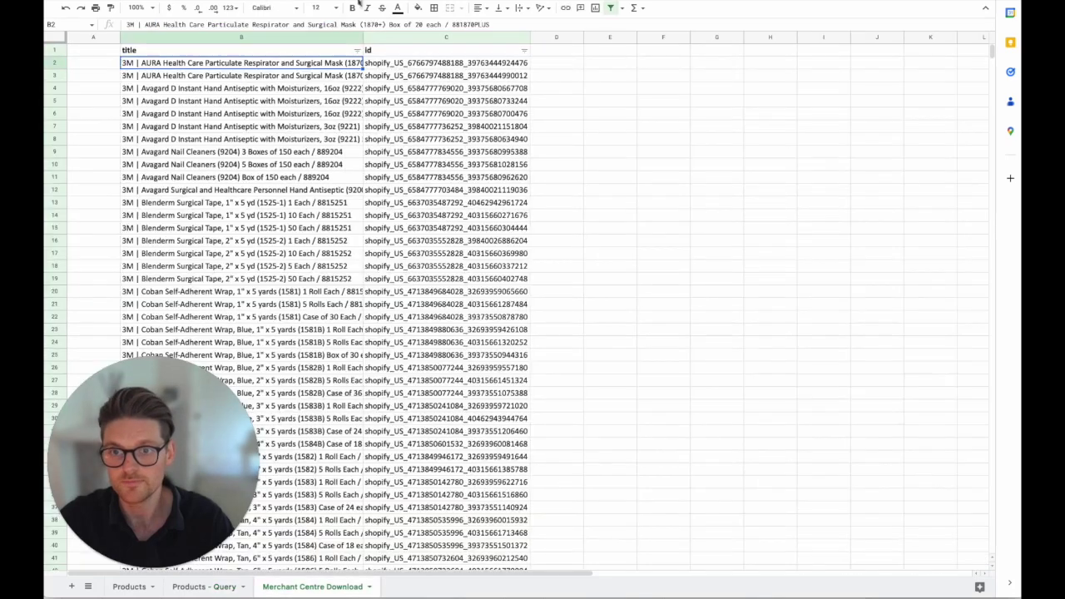
pyautogui.click(204, 587)
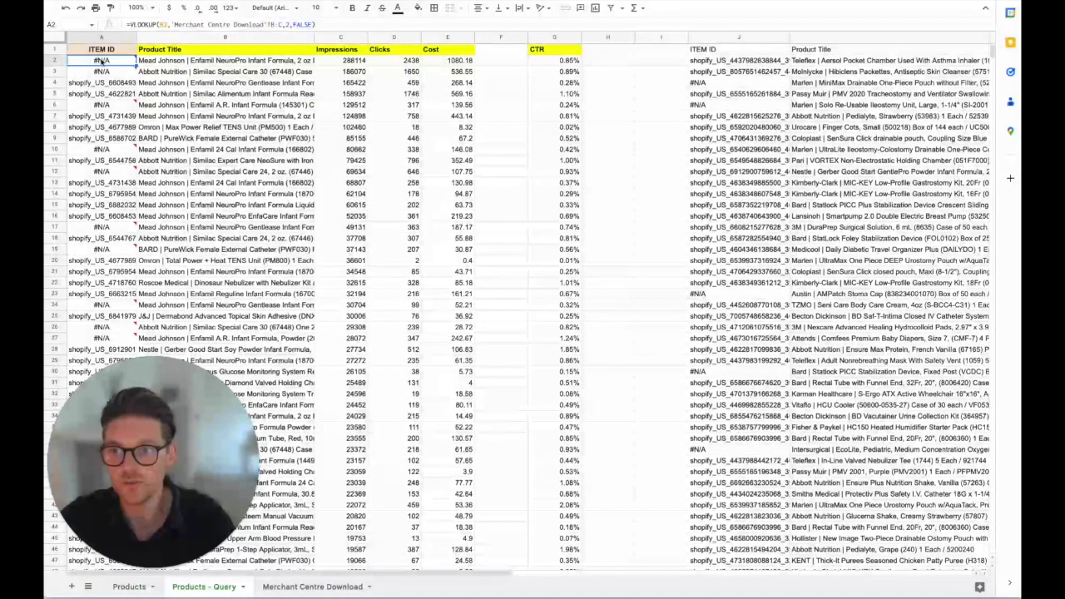
pyautogui.scroll(-4, 175, 134)
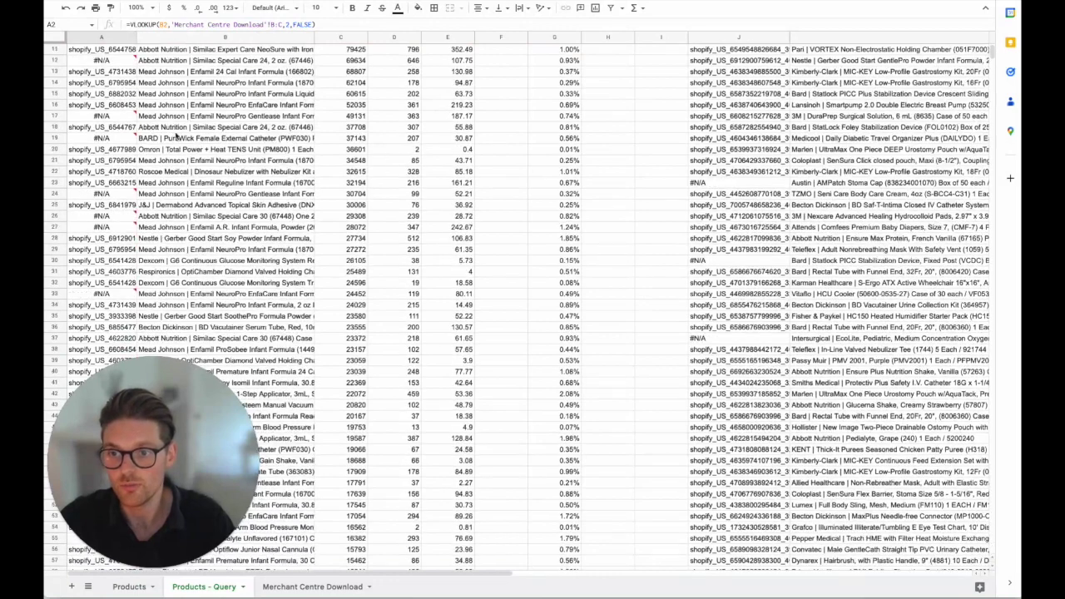
pyautogui.click(301, 187)
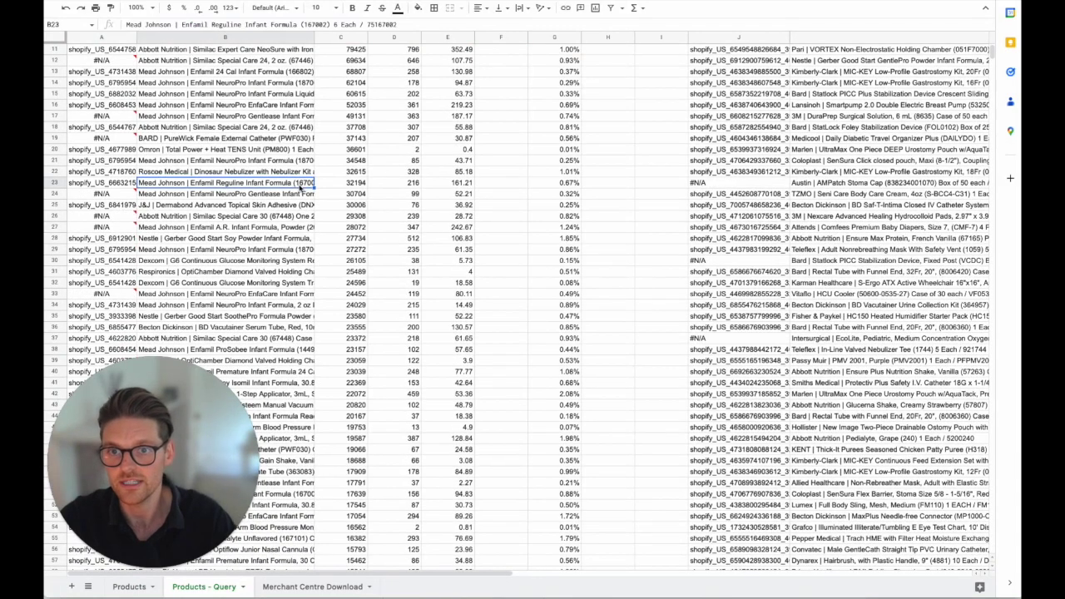
pyautogui.hotkey('ctrl', 'Down')
pyautogui.press('Left')
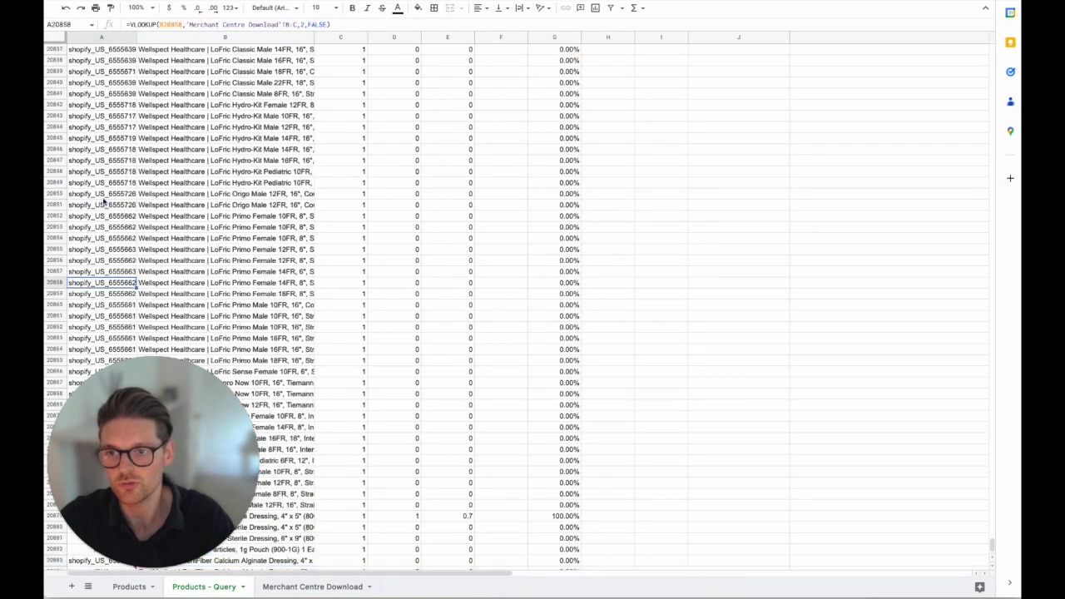
pyautogui.scroll(15, 620, 183)
pyautogui.click(620, 183)
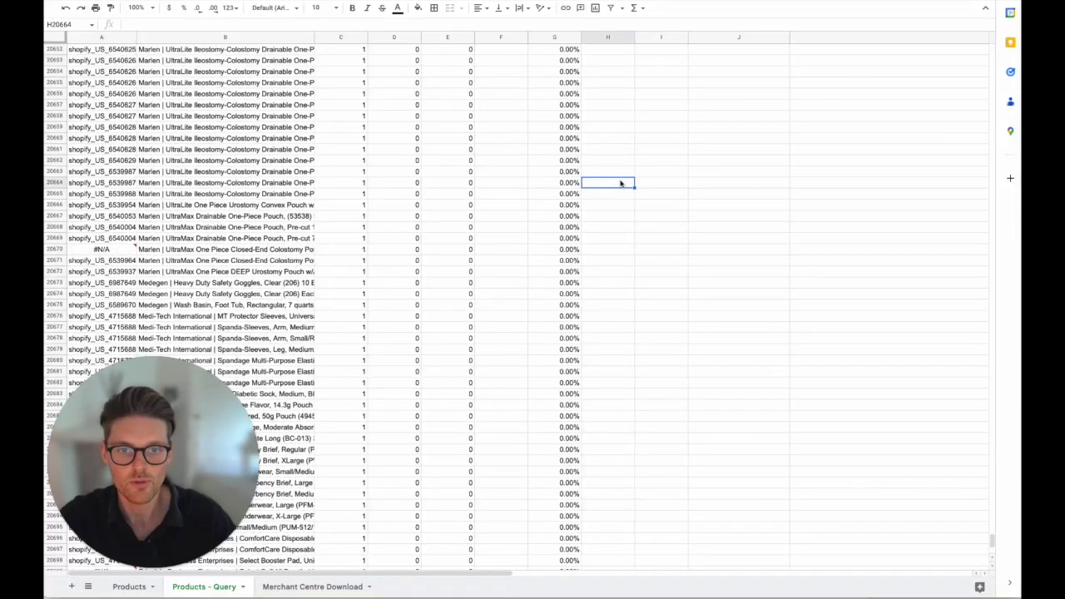
pyautogui.hotkey('ctrl', 'Home')
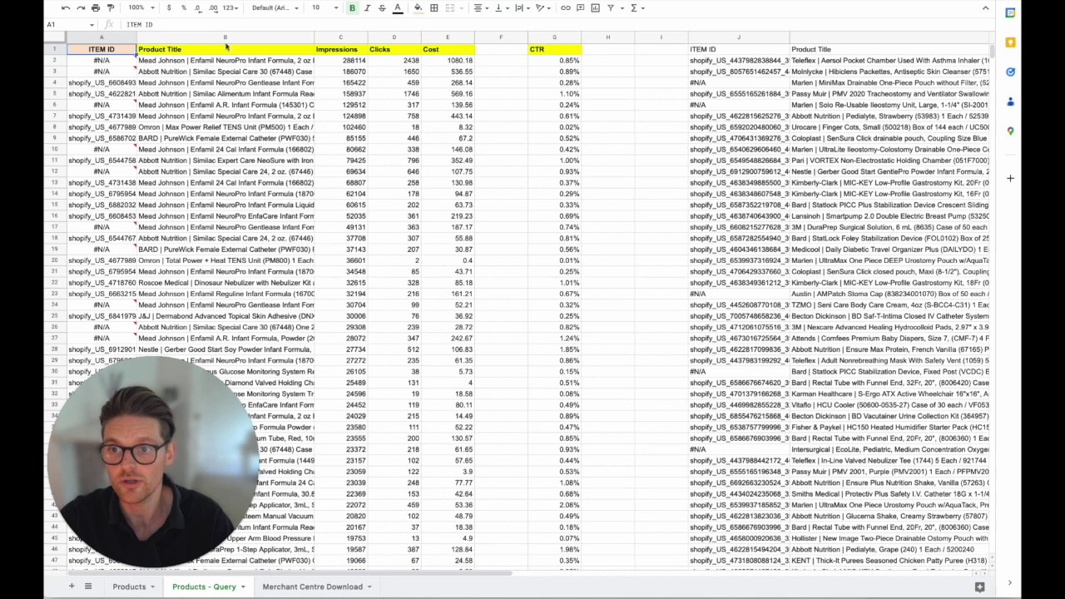
# Select the Product Title through column F headers and view the J1 formula =QUERY(A:E,"SELECT * WHERE D < 1",1)
pyautogui.moveTo(197, 50); pyautogui.dragTo(501, 49)
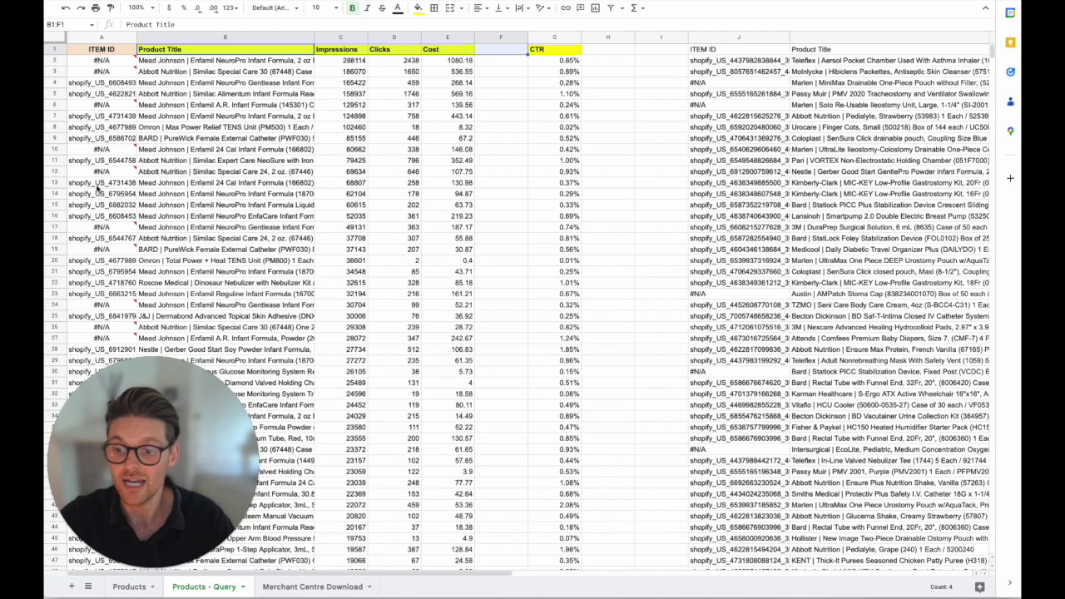
pyautogui.hscroll(2, 696, 167)
pyautogui.hscroll(3, 696, 166)
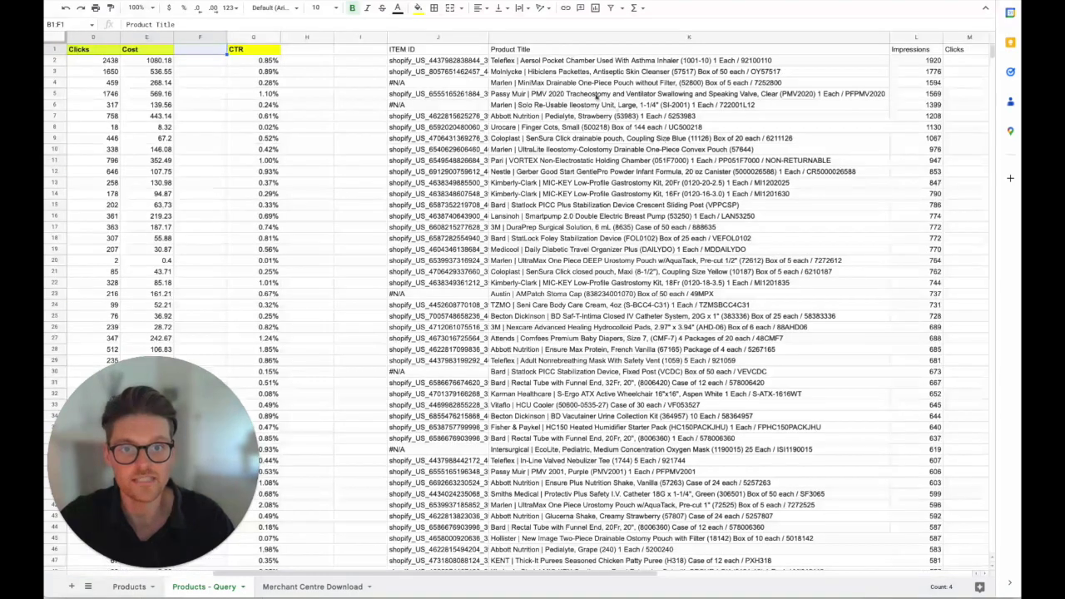
pyautogui.click(433, 51)
# Drag column K's border left to shrink the query results' Product Title column
pyautogui.hscroll(-4, 199, 70)
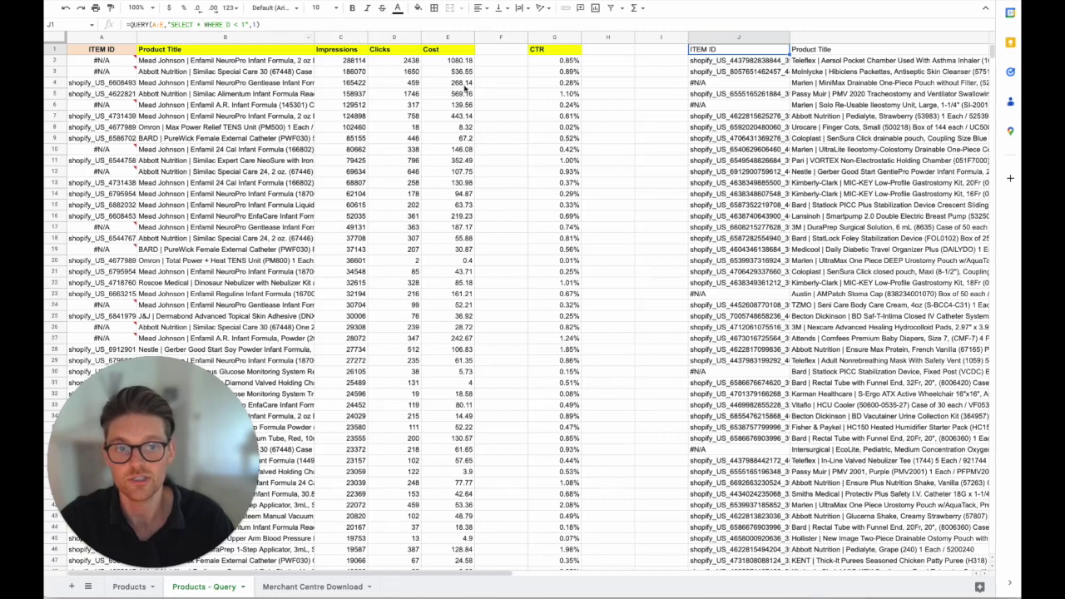
pyautogui.hscroll(5, 468, 89)
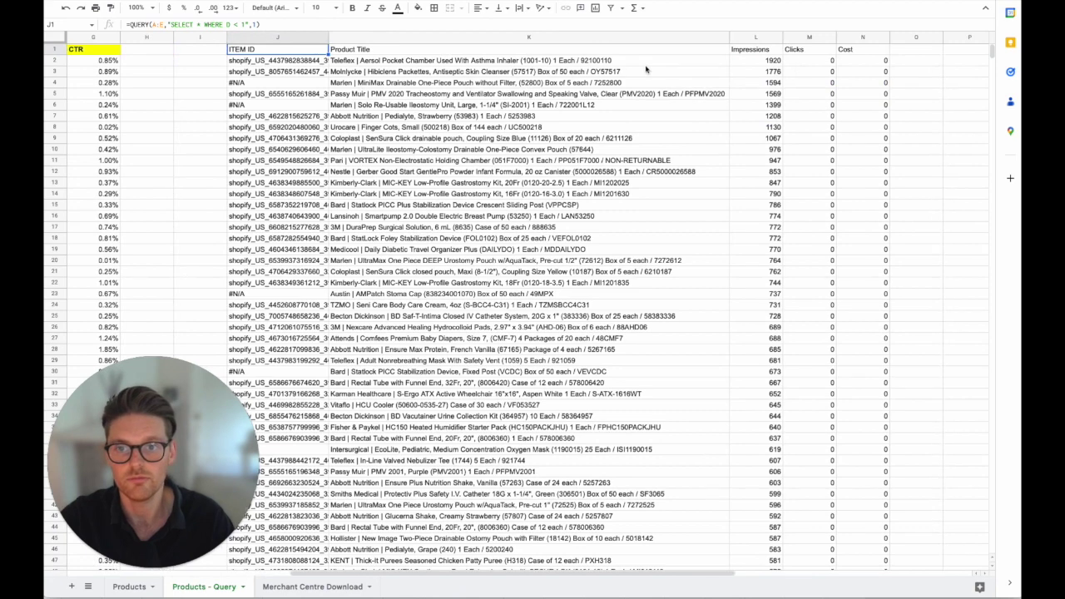
pyautogui.hscroll(2, 645, 71)
pyautogui.moveTo(671, 40); pyautogui.dragTo(416, 35)
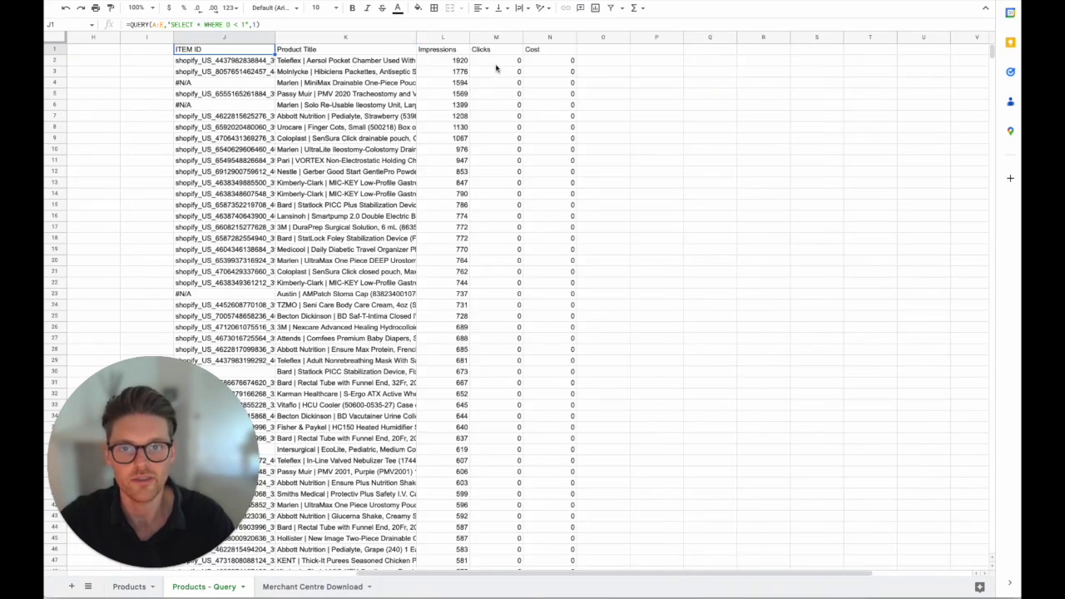
pyautogui.hscroll(-1, 504, 72)
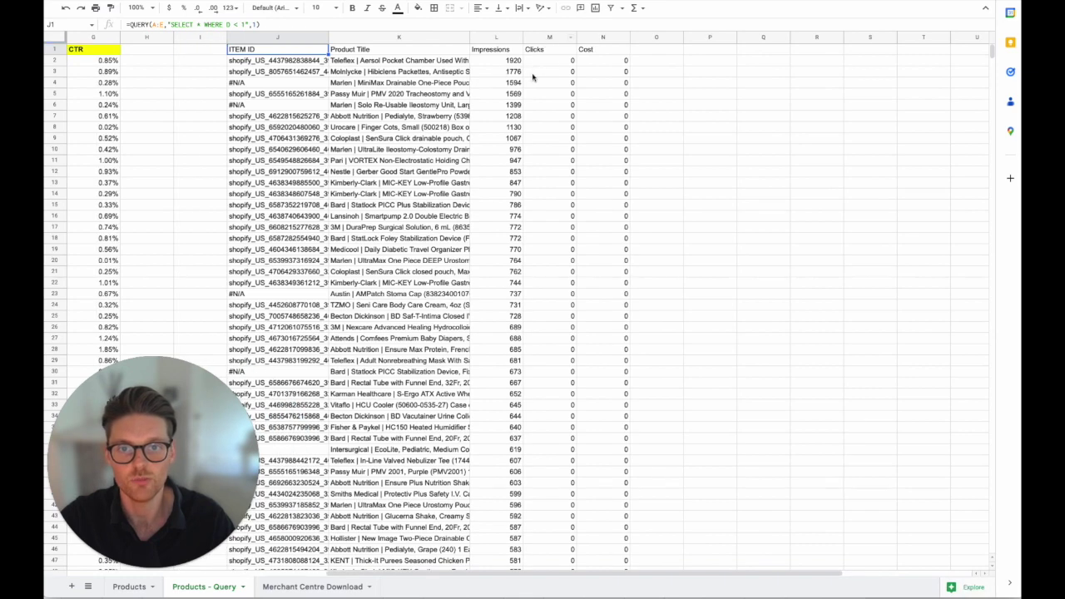
# Move between the Products and Products - Query sheets, ending on Products
pyautogui.click(133, 587)
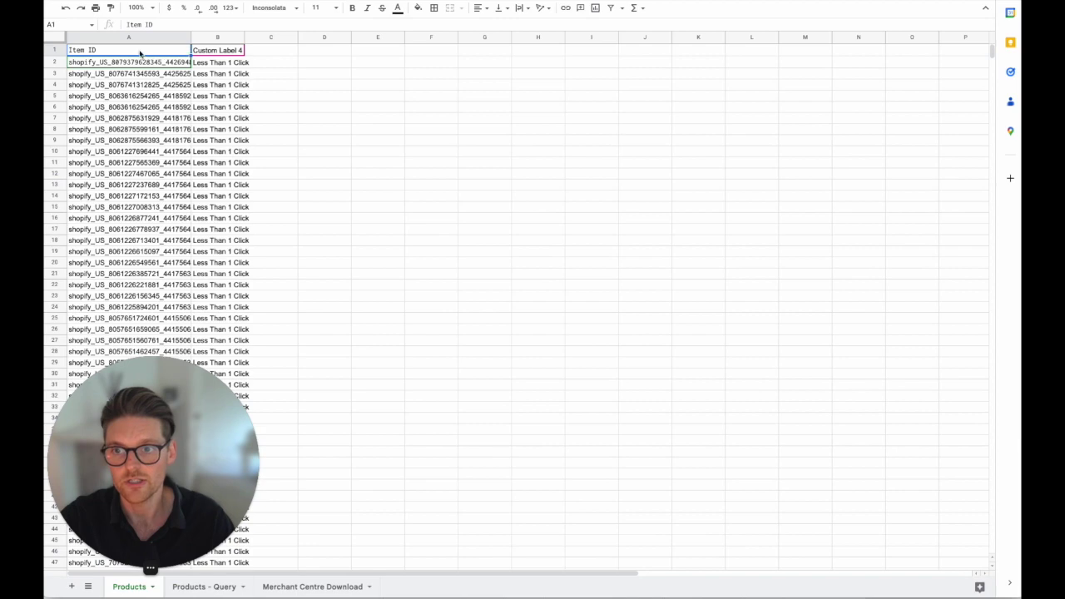
pyautogui.press('Down')
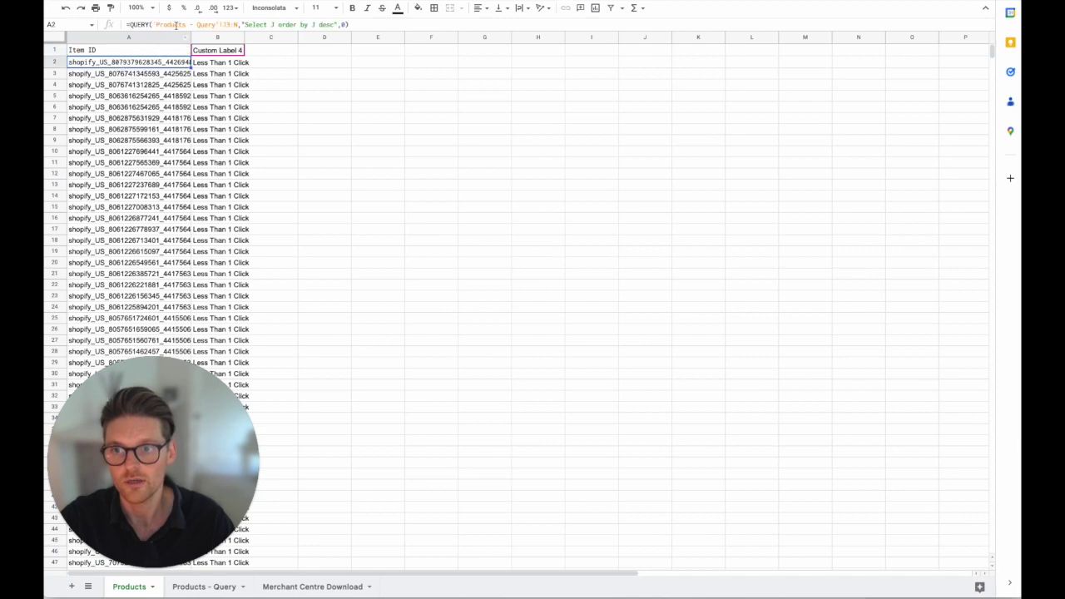
pyautogui.click(205, 587)
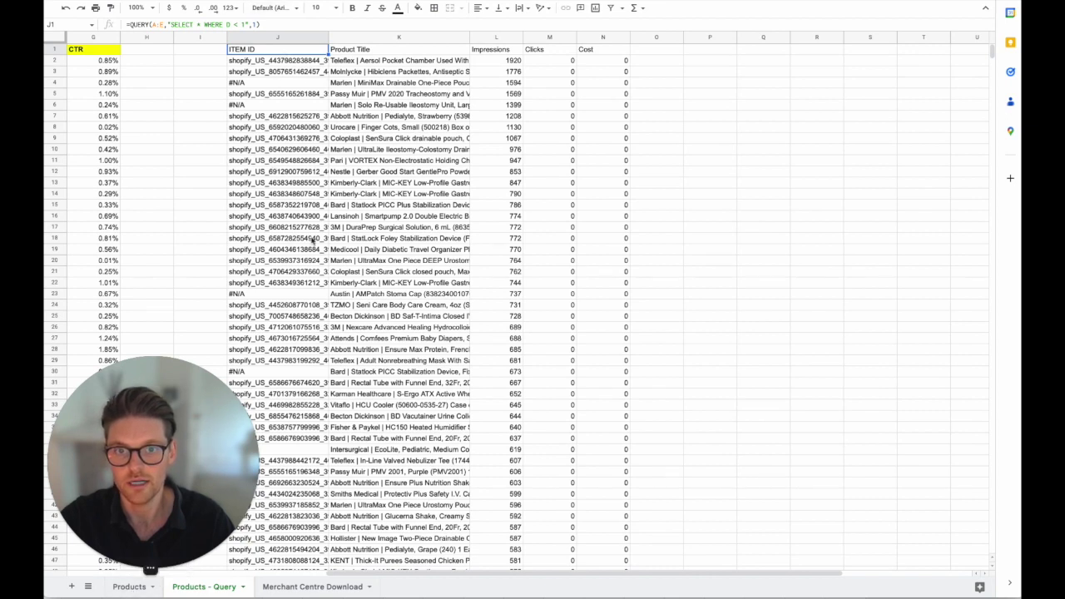
pyautogui.click(129, 587)
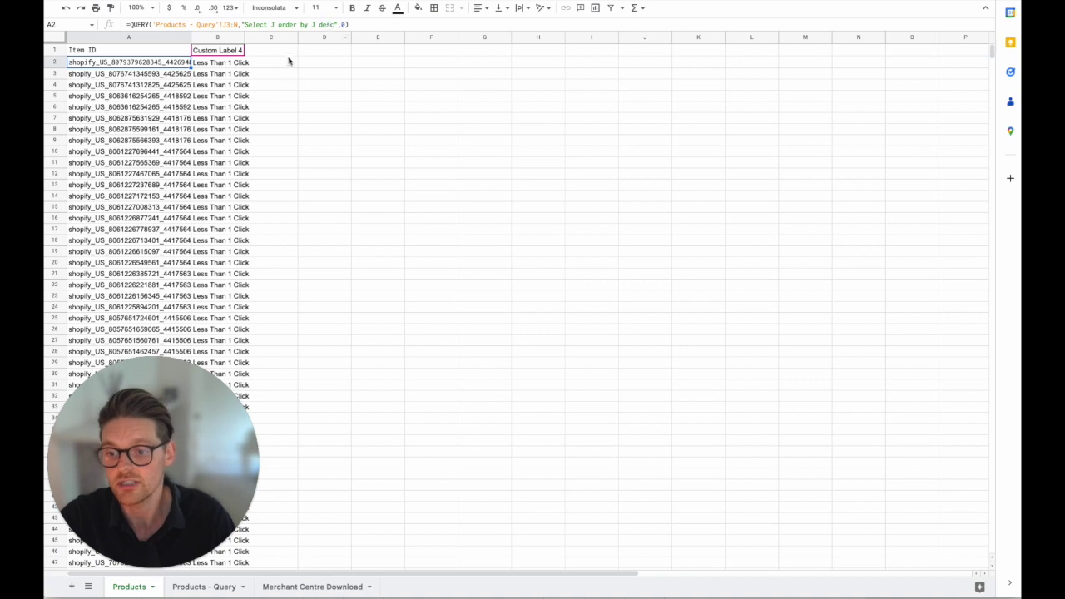
# Check the IF formula producing the Custom Label 4 values in column B
pyautogui.click(231, 63)
pyautogui.click(215, 51)
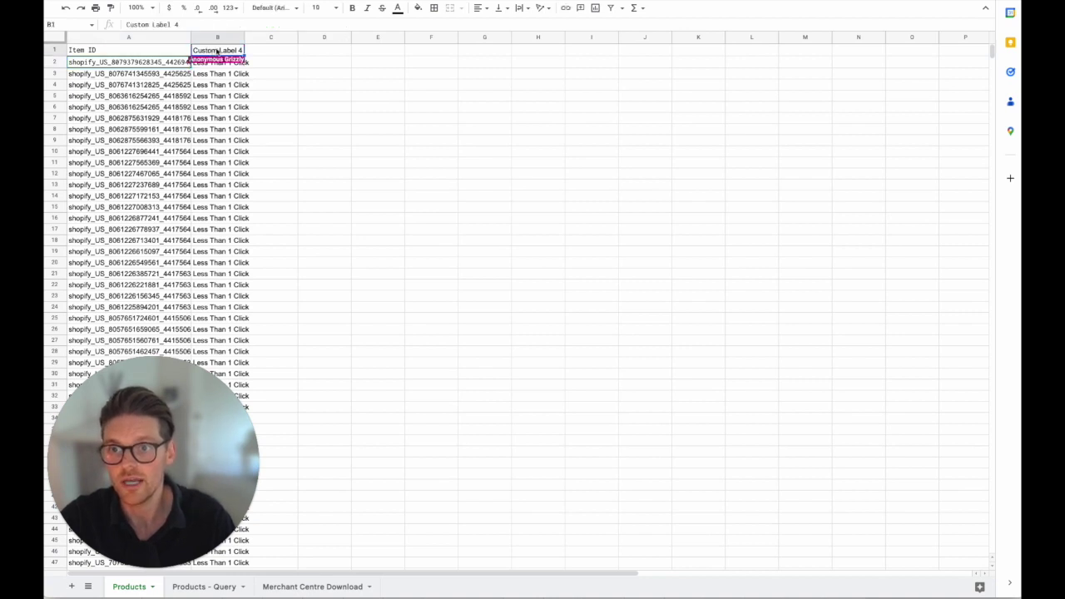
pyautogui.click(230, 64)
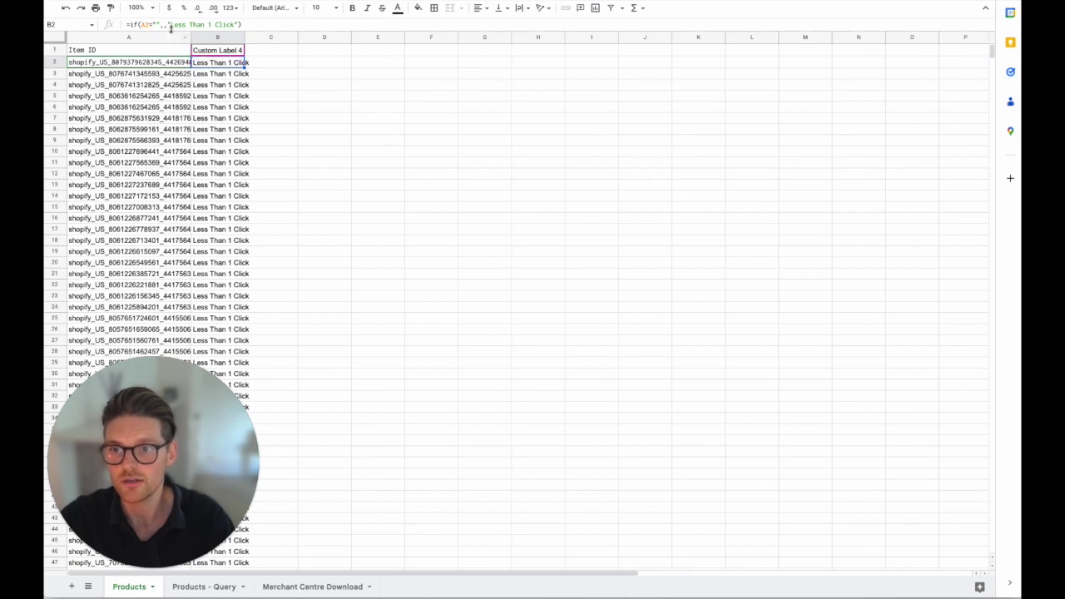
pyautogui.click(229, 119)
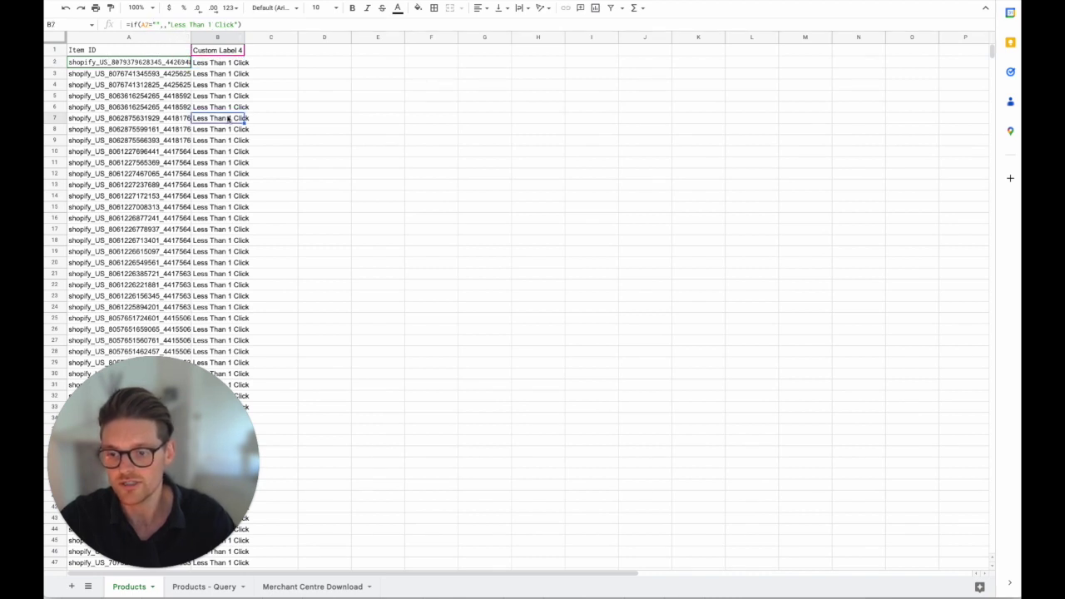
# Jump to the bottom of the label column and scroll up through the #N/A rows
pyautogui.hotkey('ctrl', 'Down')
pyautogui.press('Left')
pyautogui.hotkey('ctrl', 'Up')
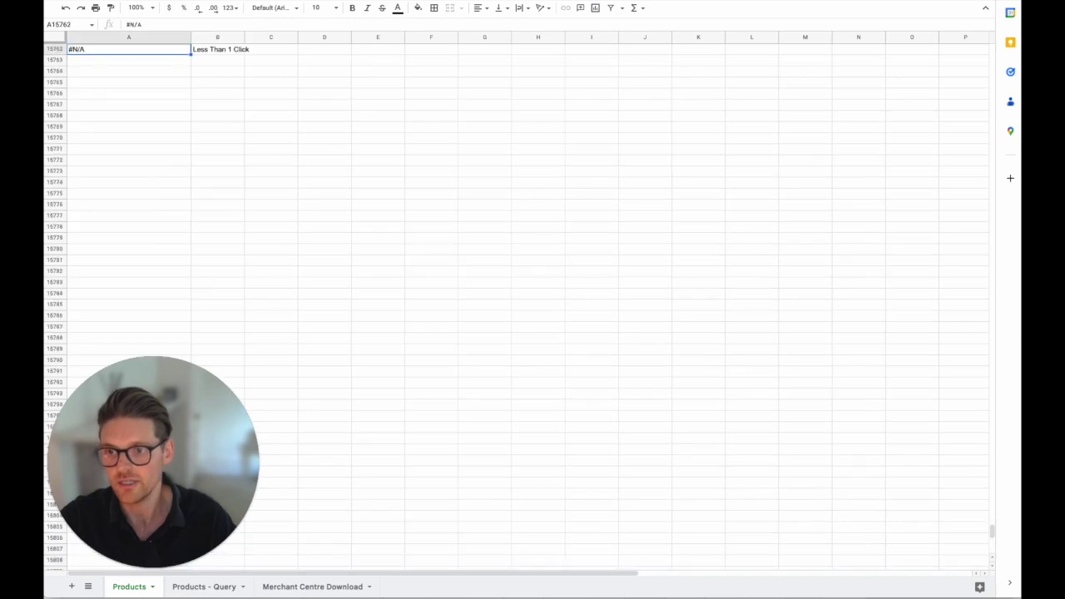
pyautogui.press('Up')
pyautogui.press('Up')
pyautogui.press('Up')
pyautogui.press('Up')
pyautogui.scroll(10, 153, 137)
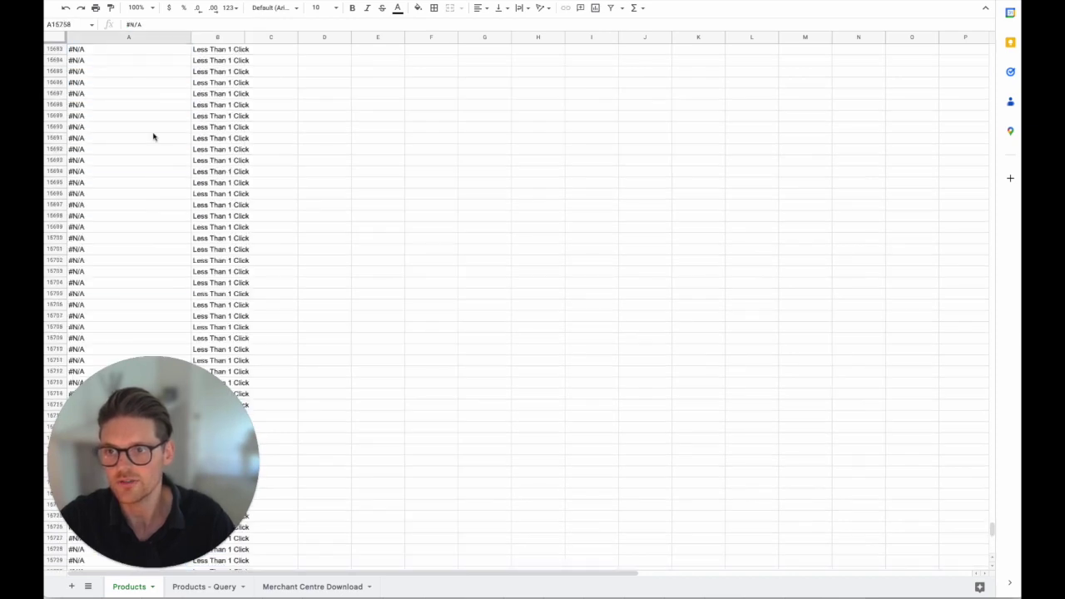
pyautogui.scroll(20, 153, 138)
pyautogui.moveTo(992, 511); pyautogui.dragTo(991, 499)
# Inspect the last real item ID and its Less Than 1 Click label, then return to the top
pyautogui.click(167, 128)
pyautogui.scroll(10, 164, 139)
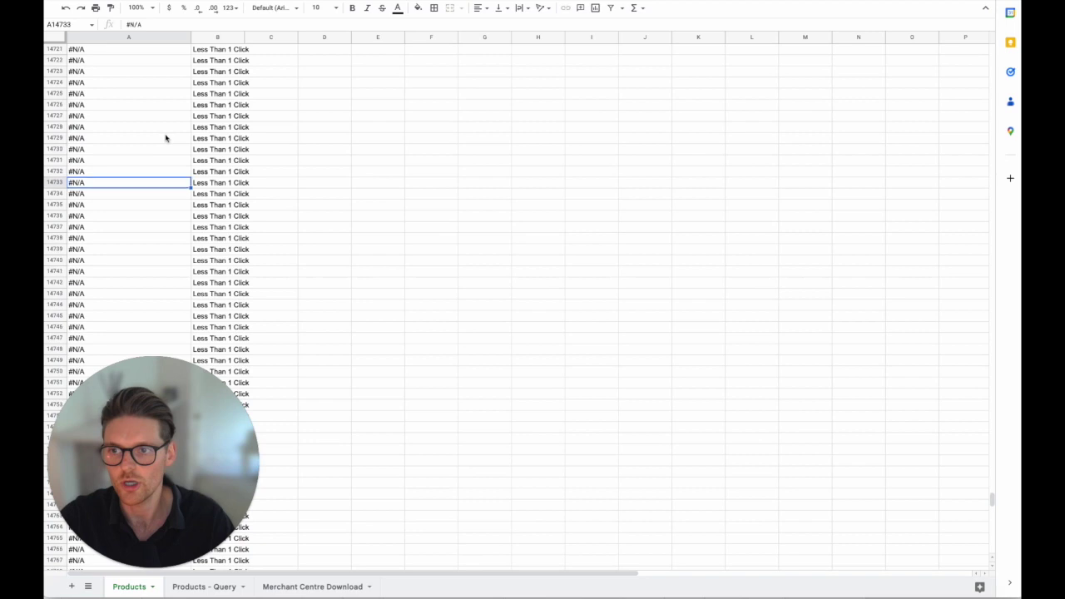
pyautogui.click(116, 177)
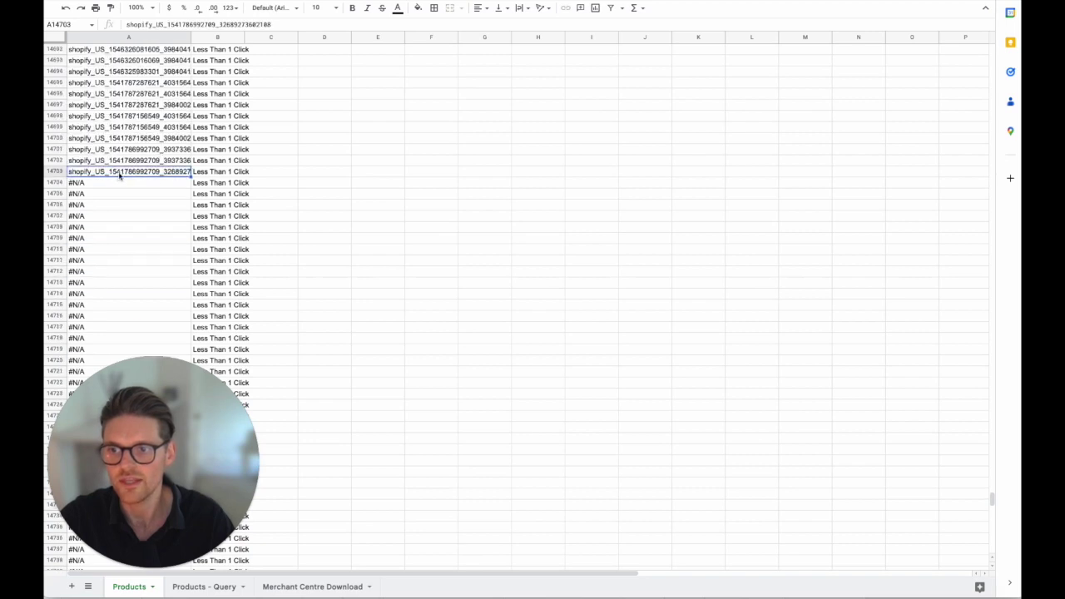
pyautogui.click(219, 176)
pyautogui.keyDown('shift'); pyautogui.click(169, 172); pyautogui.keyUp('shift')
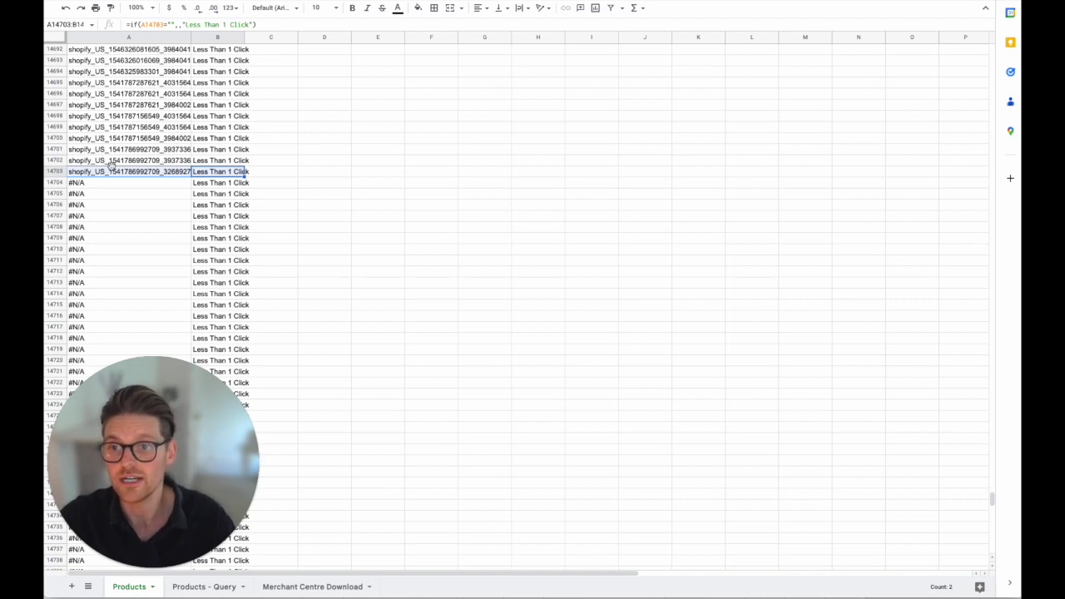
pyautogui.hotkey('ctrl', 'Up')
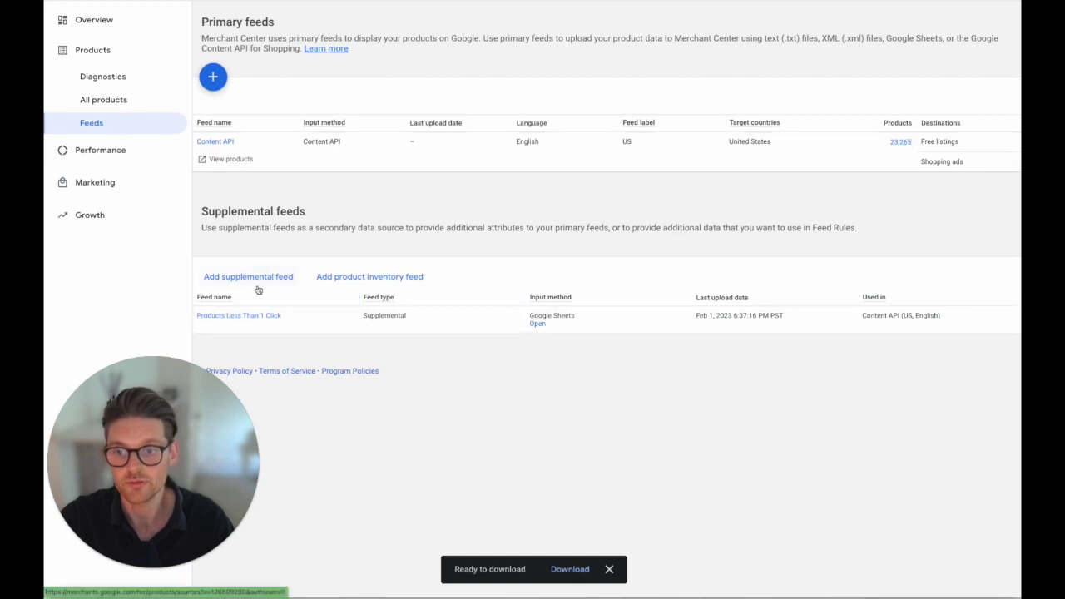
# Review the Products Less Than 1 Click feed report: 15,761 items, 14,702 matched, 1,059 affected
pyautogui.click(253, 317)
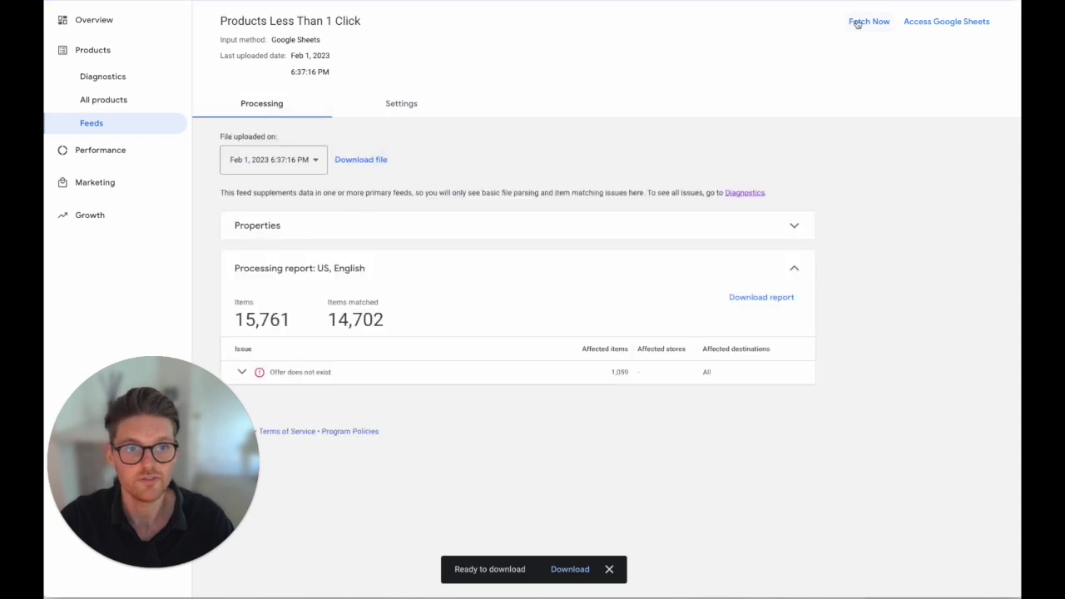
pyautogui.moveTo(236, 321); pyautogui.dragTo(285, 322)
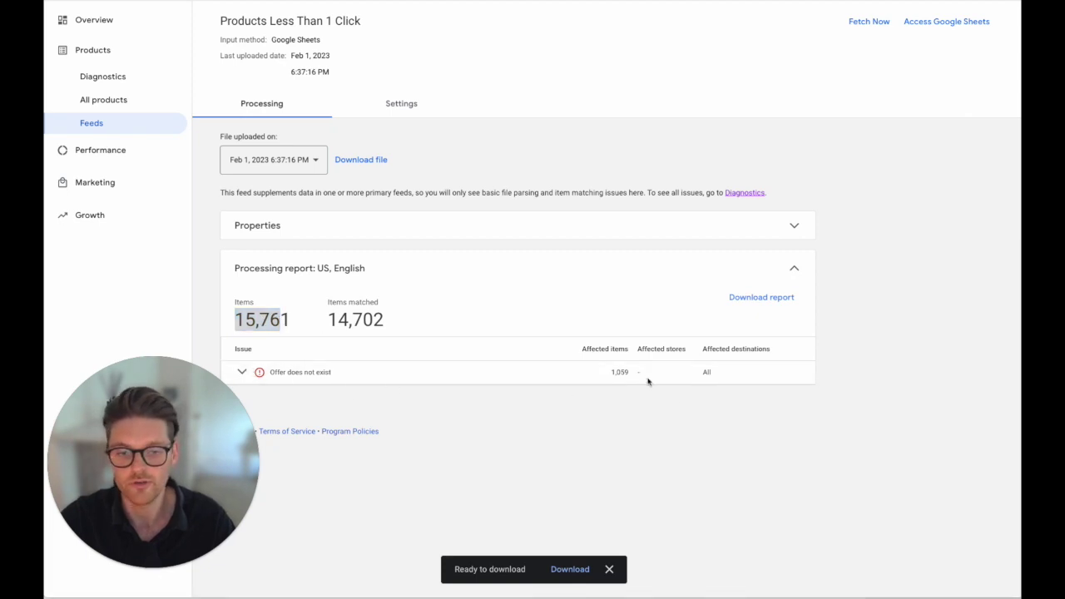
pyautogui.doubleClick(623, 374)
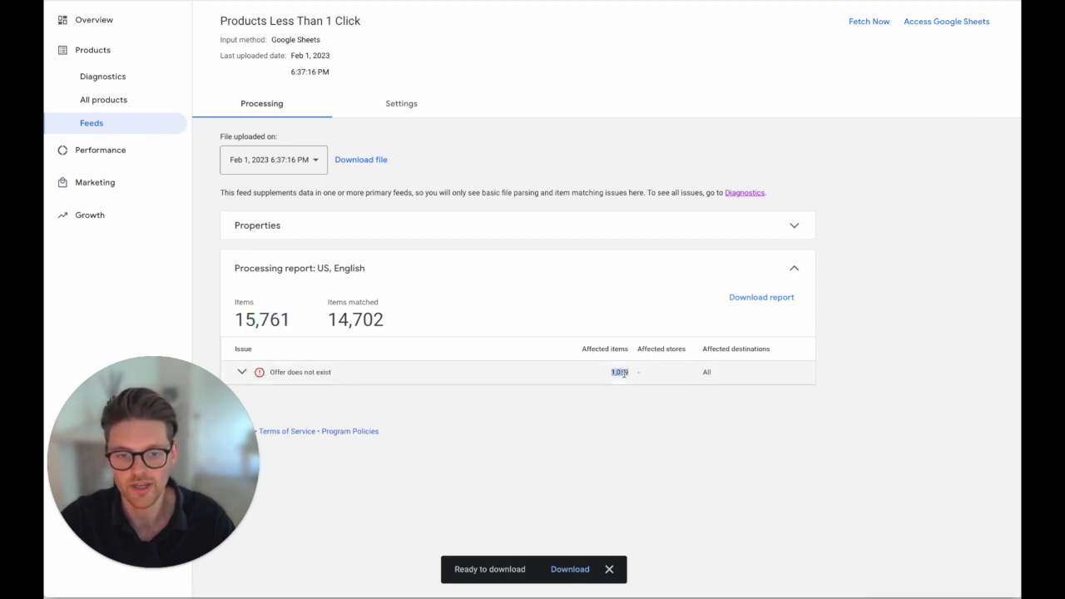
pyautogui.doubleClick(348, 323)
pyautogui.click(347, 325)
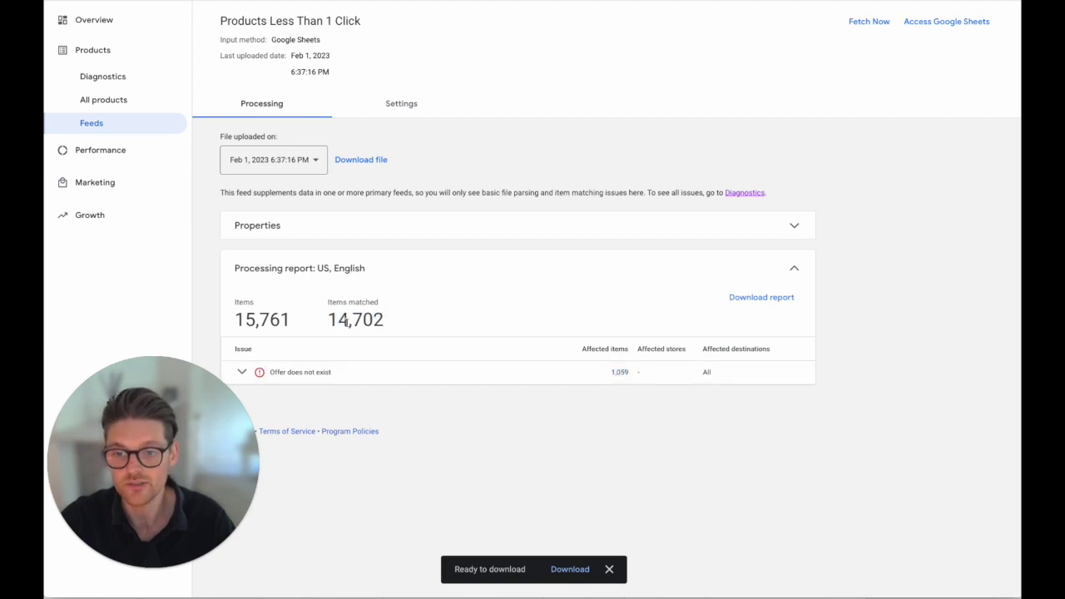
pyautogui.moveTo(393, 323); pyautogui.dragTo(316, 325)
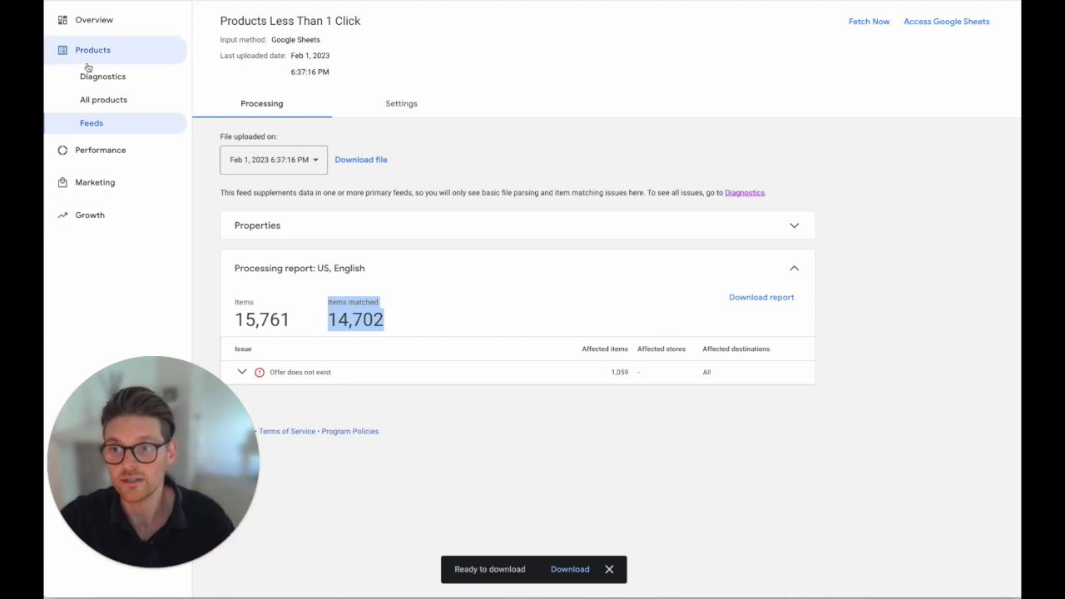
pyautogui.click(87, 100)
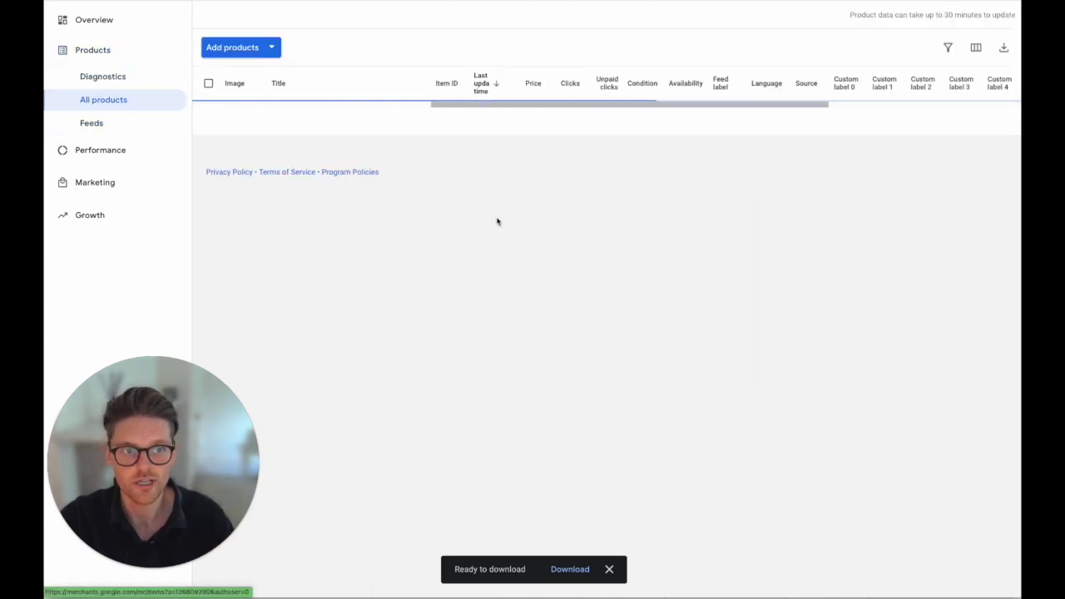
# Verify the Custom label 4 values on All products, visit Feeds, then inspect the J1 QUERY formula in Sheets
pyautogui.hscroll(3, 497, 228)
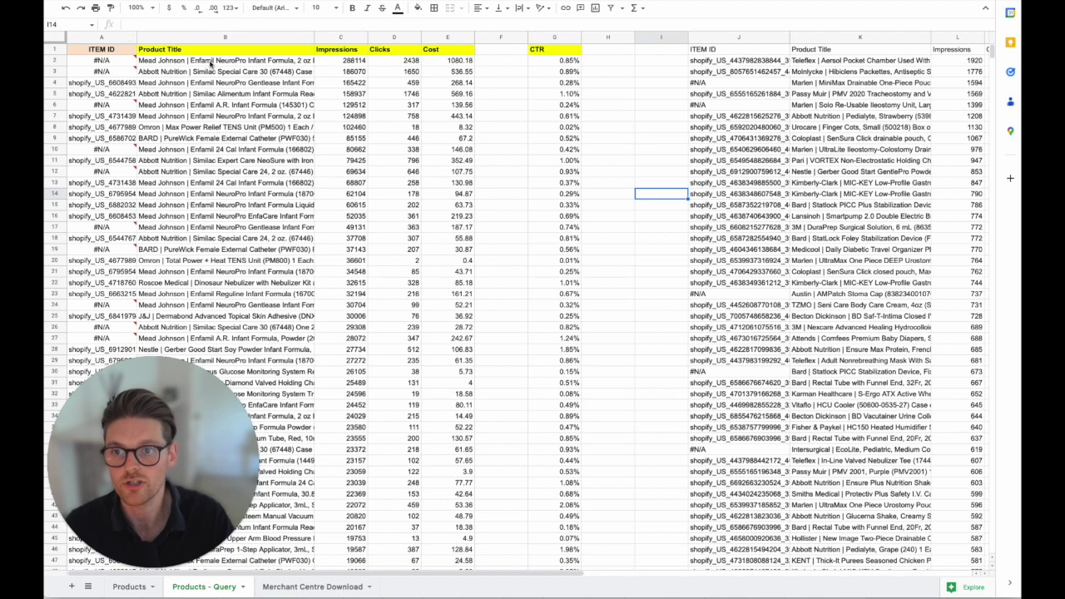
pyautogui.moveTo(208, 60); pyautogui.dragTo(400, 159)
pyautogui.click(509, 126)
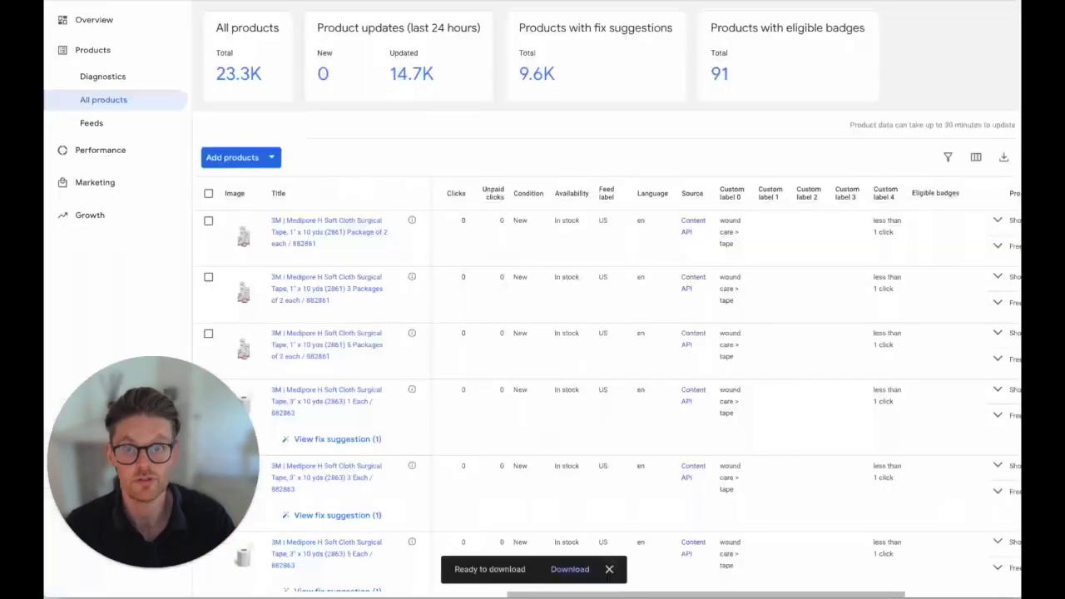
pyautogui.click(92, 122)
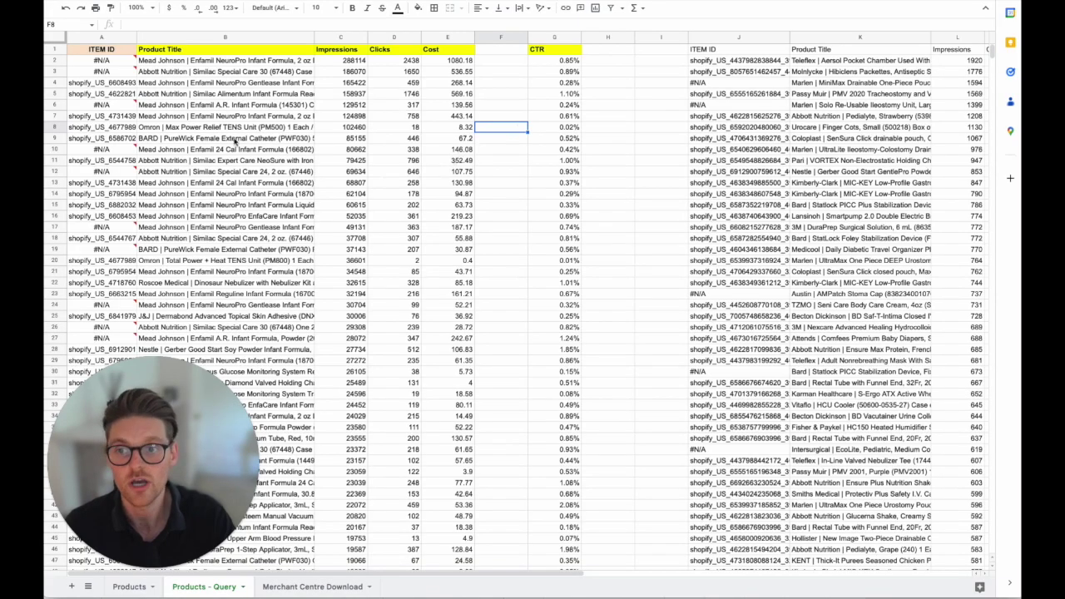
pyautogui.click(751, 52)
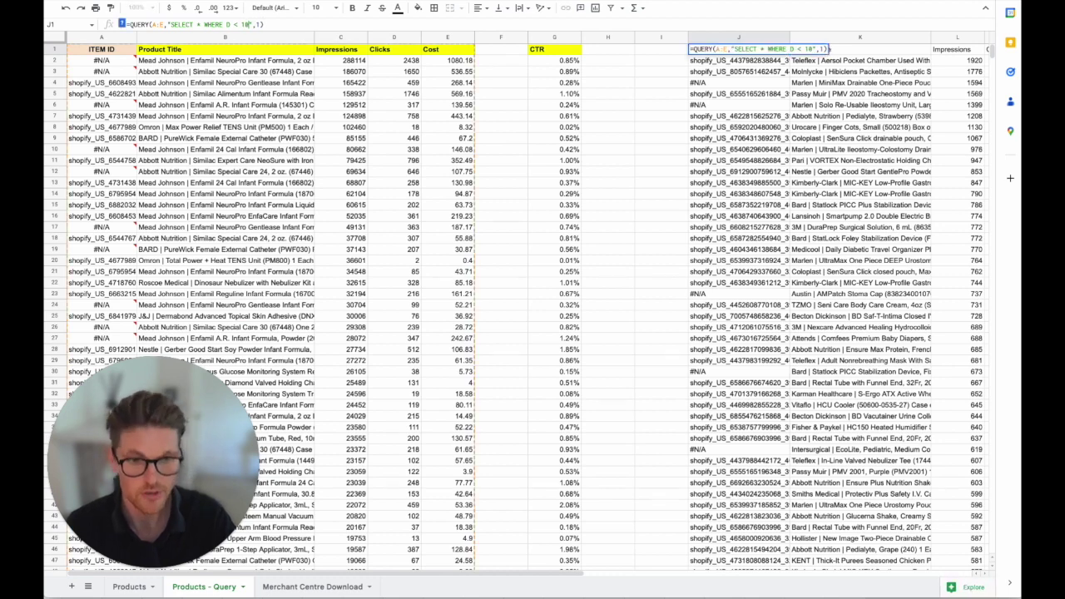
pyautogui.press('Down')
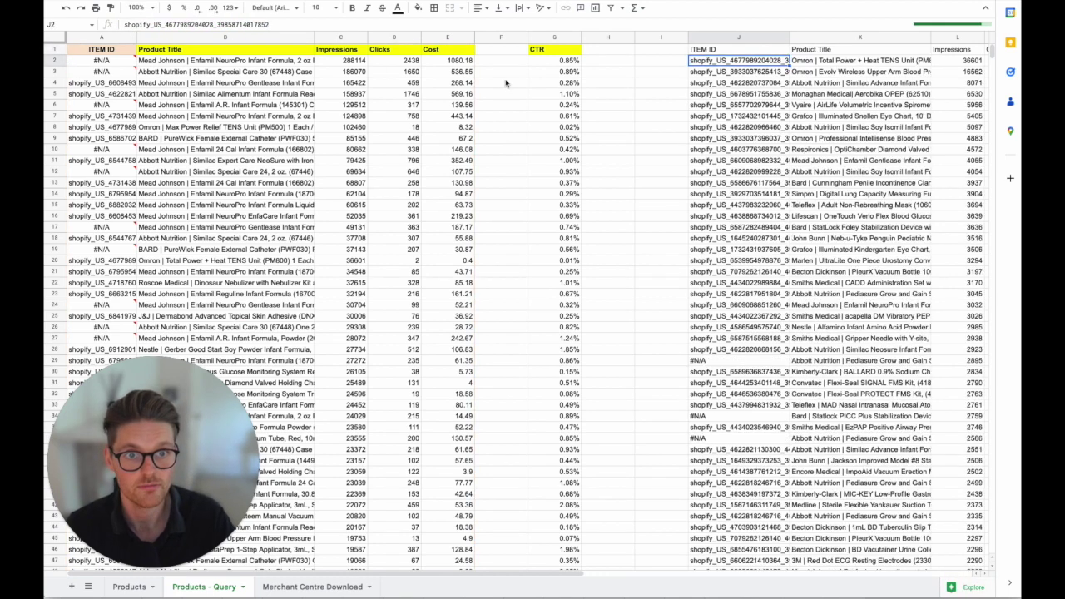
pyautogui.click(712, 47)
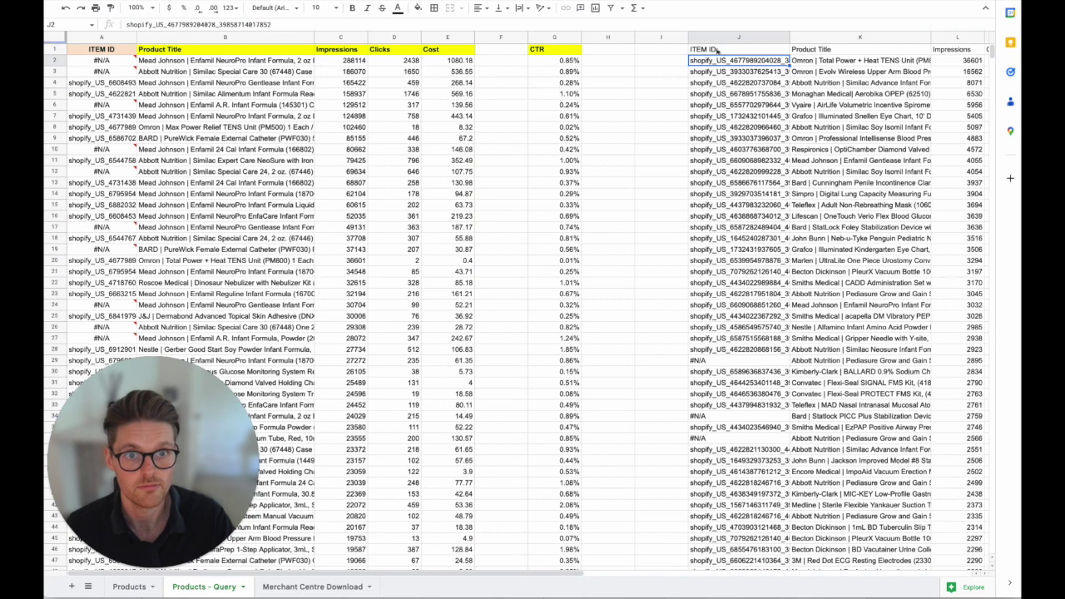
pyautogui.click(246, 24)
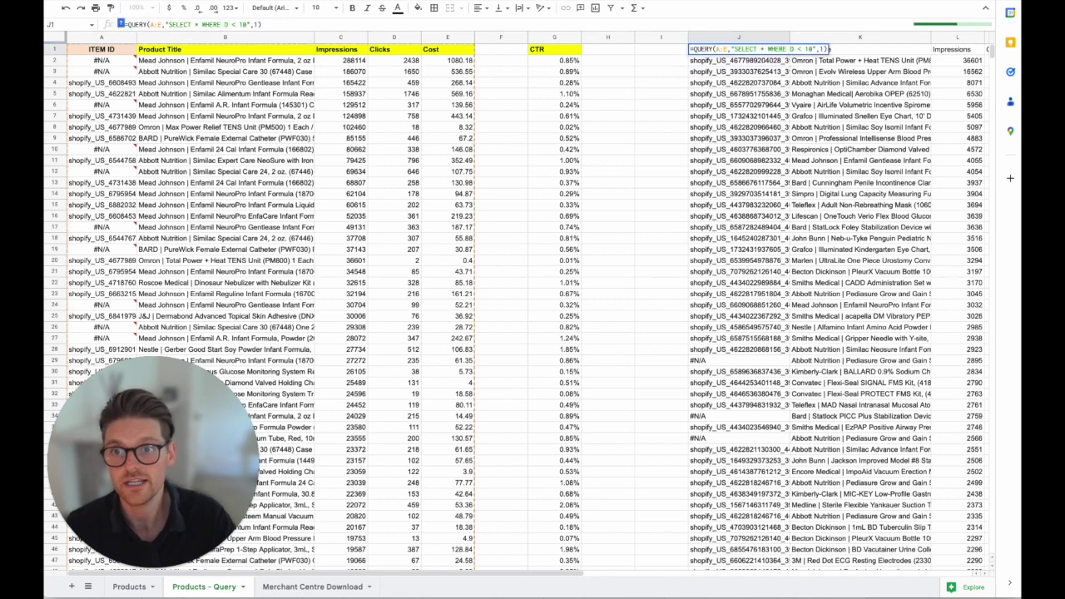
pyautogui.press('Return')
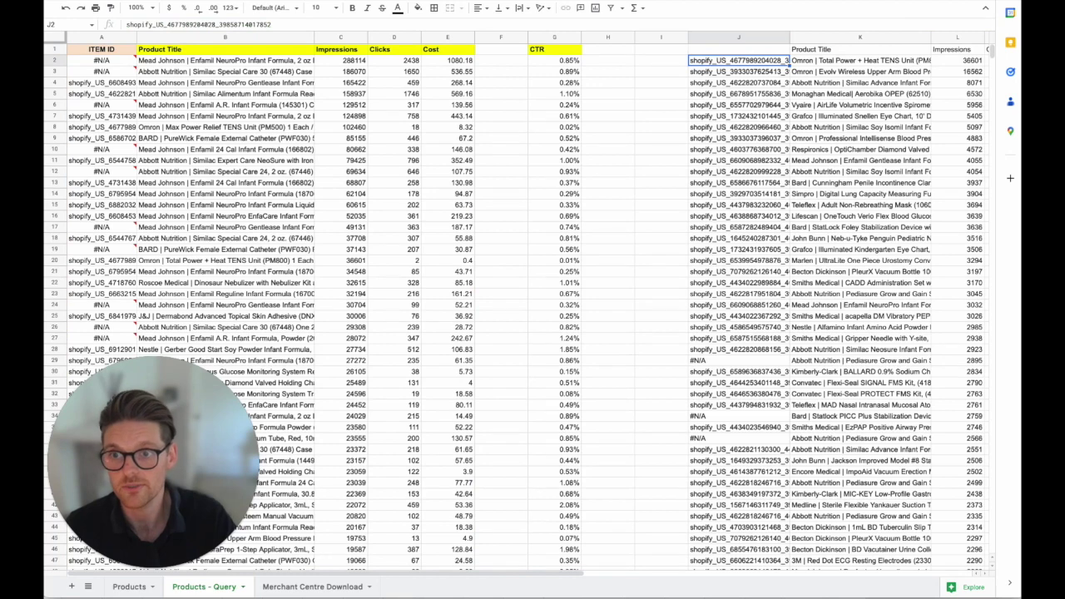